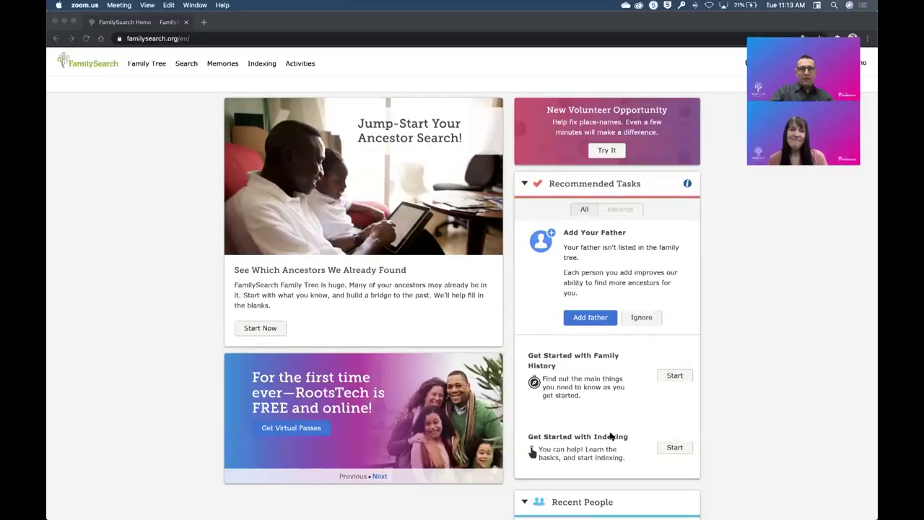
- Bring Chrome to the front and open the FamilySearch Memories menu
left_click(189, 138)
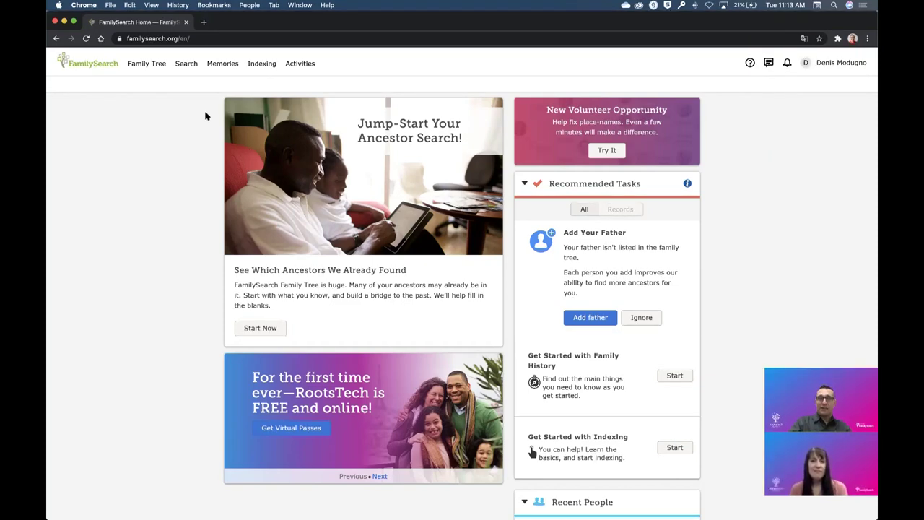
left_click(224, 64)
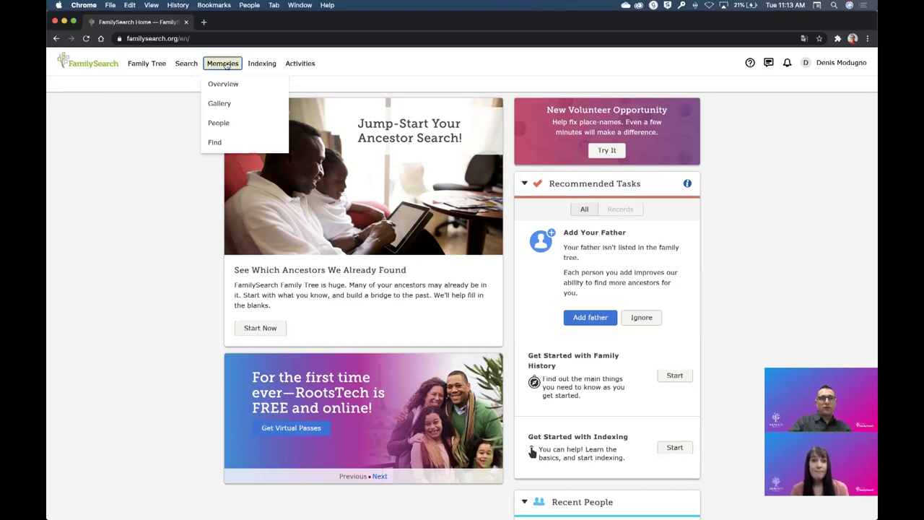
- Go to the Memories Gallery, where My Memories shows 0 items and one album
left_click(219, 103)
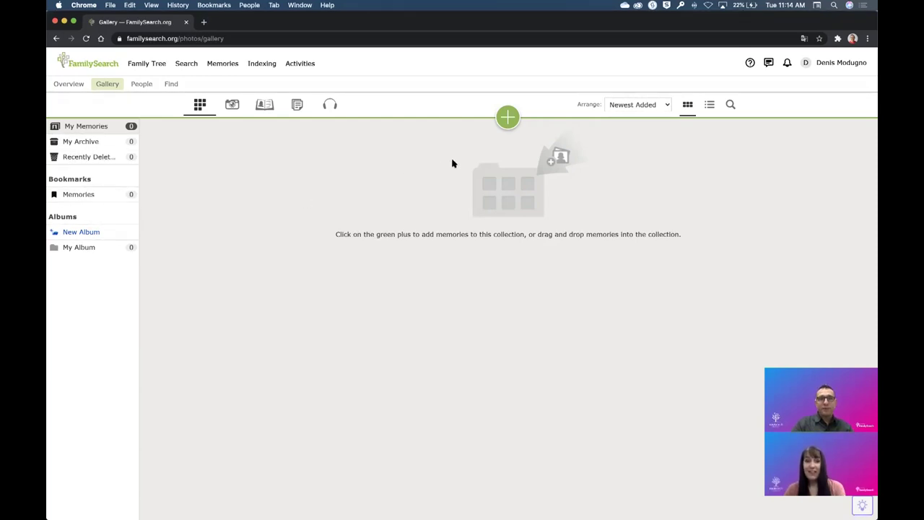
- Open the Add Memories panel and browse the computer for photos to upload
left_click(508, 119)
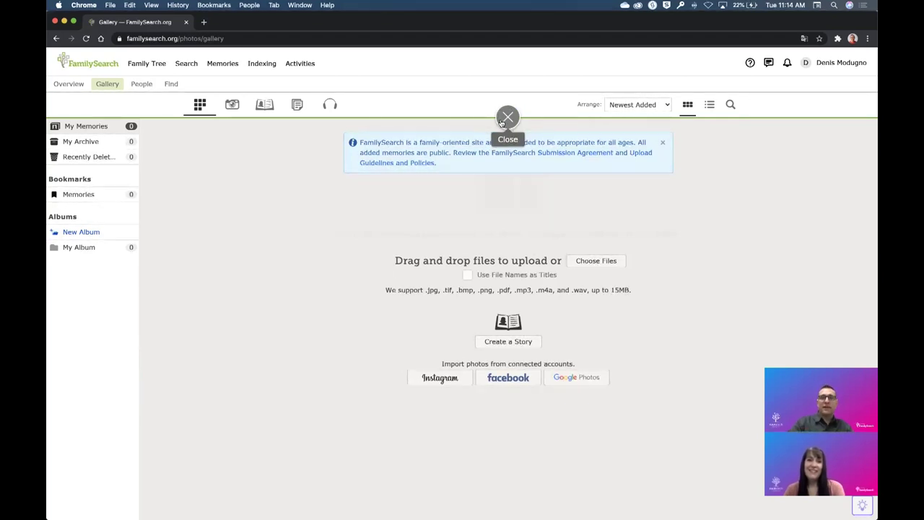
left_click(505, 121)
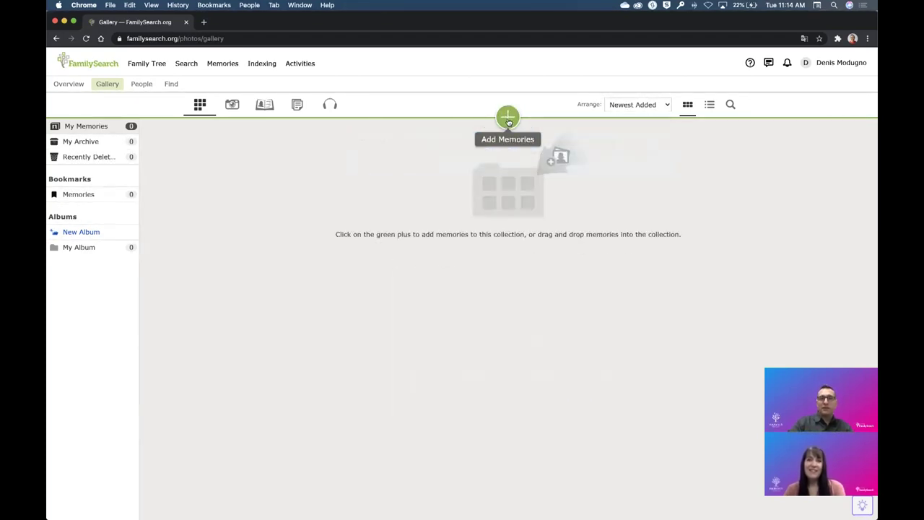
left_click(508, 120)
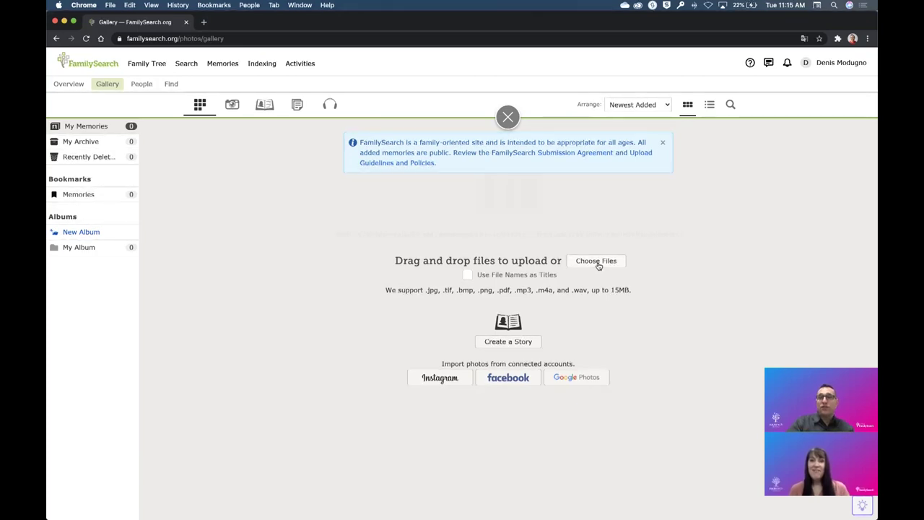
left_click(597, 264)
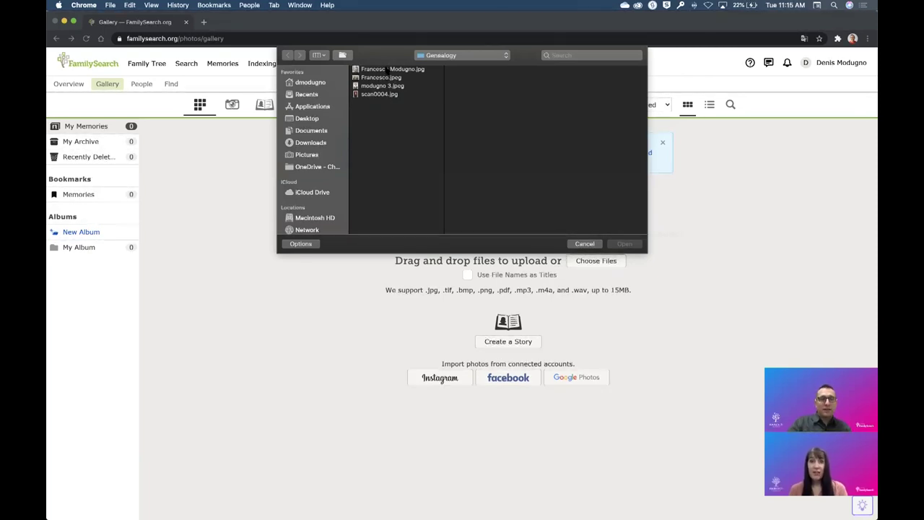
- Select the young man's portrait, family group and woman's portrait from Genealogy for upload
left_click(387, 70)
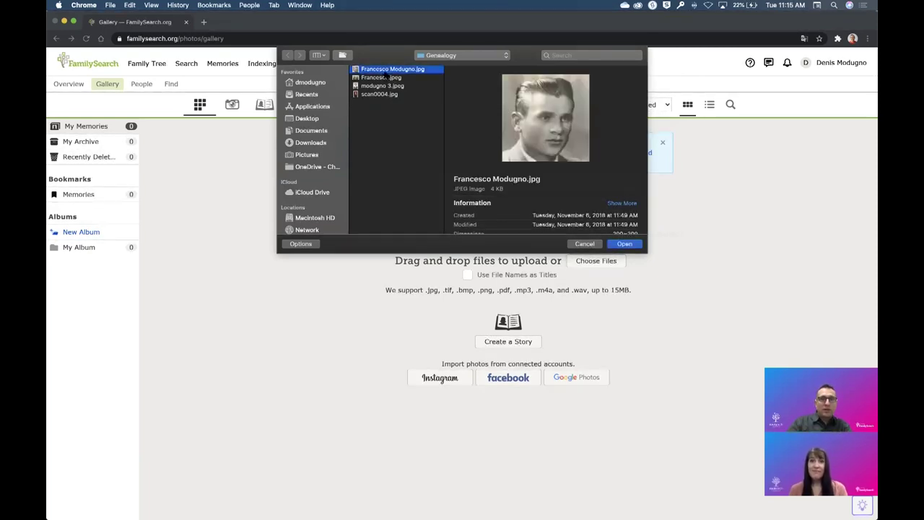
left_click(381, 77, "shift")
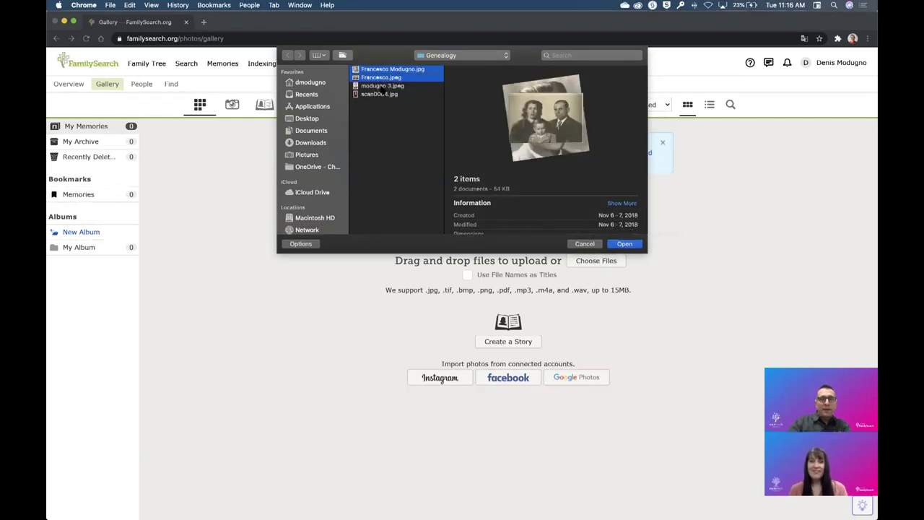
left_click(381, 86, "shift")
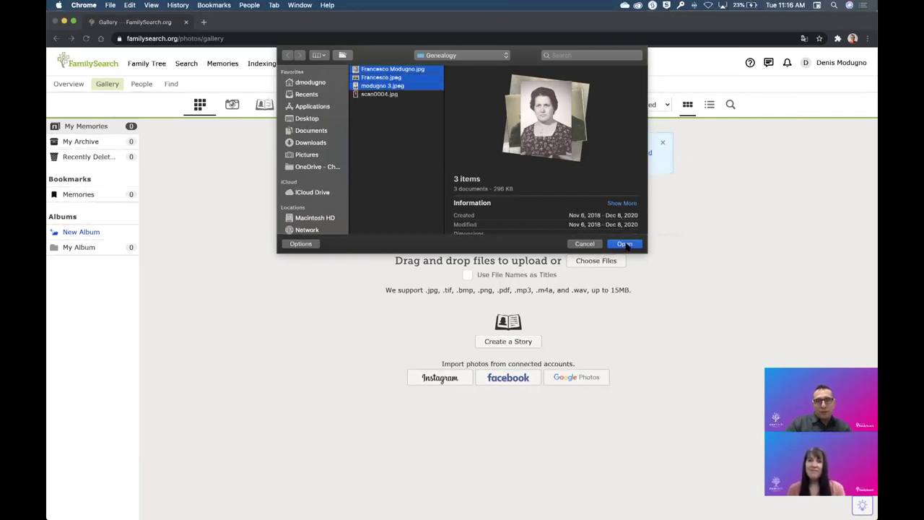
left_click(625, 244)
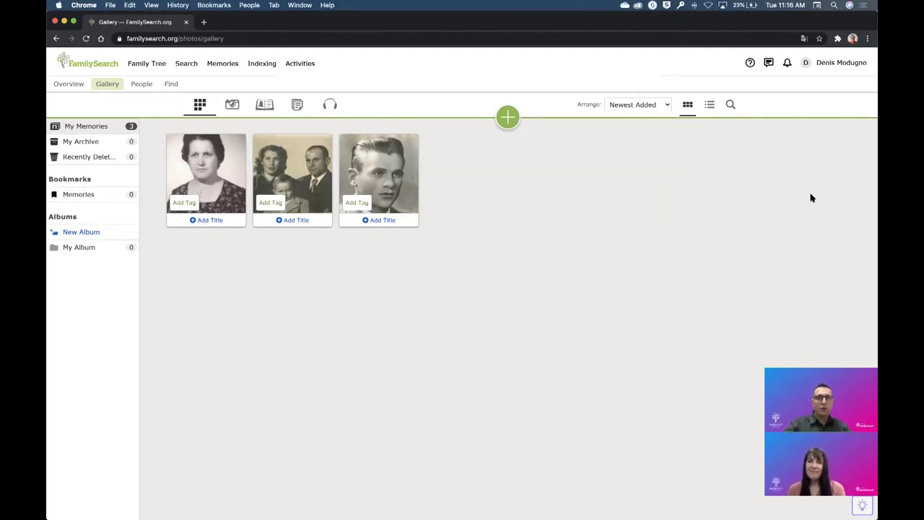
- Wait until the three untitled photos finish uploading and My Memories counts 3
mouse_move(223, 505)
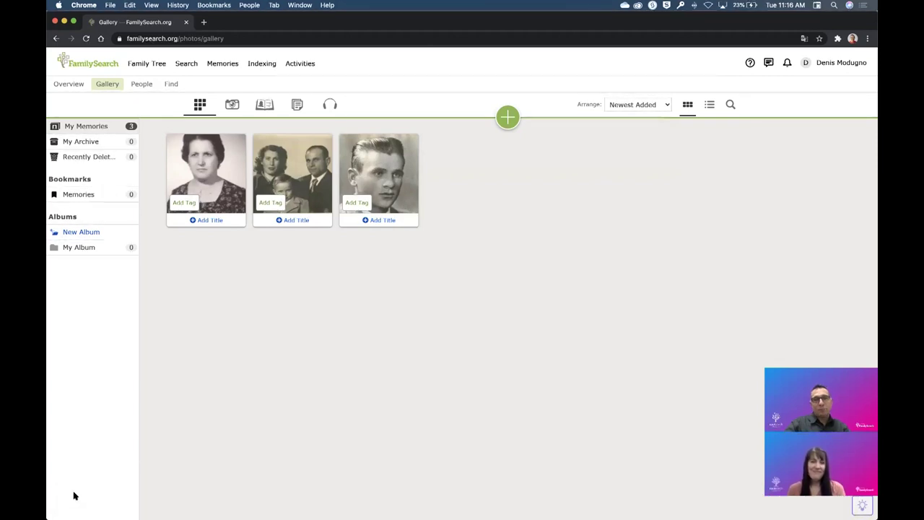
mouse_move(90, 507)
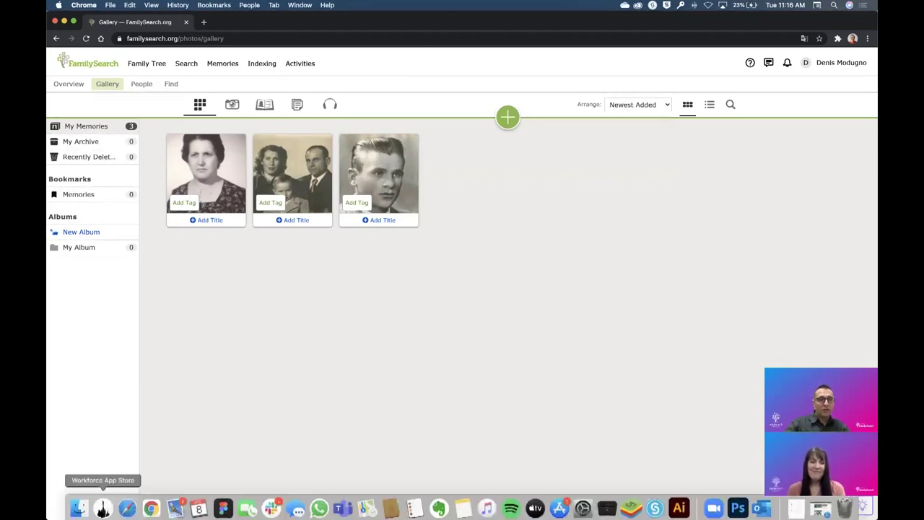
- Open Finder and move its window to Desktop 1, beside the FamilySearch gallery
left_click(78, 505)
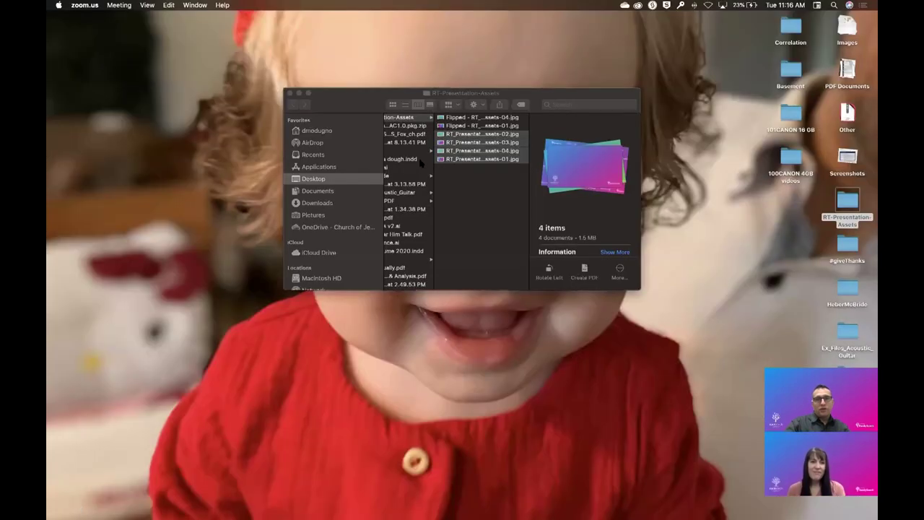
key("ctrl+Up")
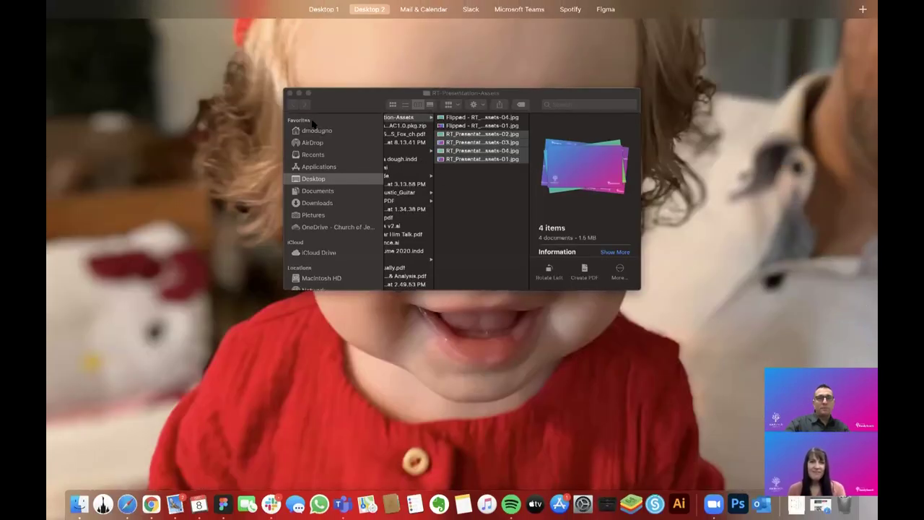
left_click_drag(397, 96, 216, 32)
left_click(217, 32)
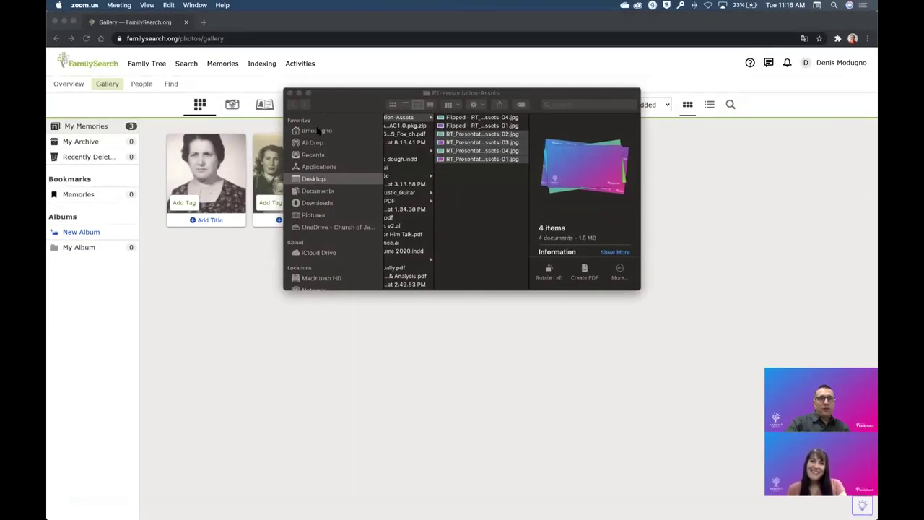
left_click_drag(351, 94, 580, 89)
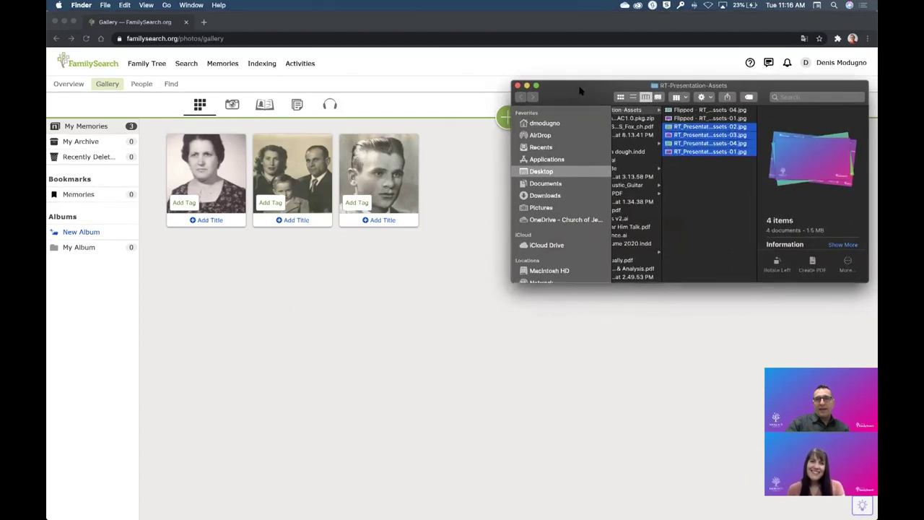
- Drag scan0004.jpg from Pictures > Genealogy into the gallery
left_click(542, 207)
left_click(639, 110)
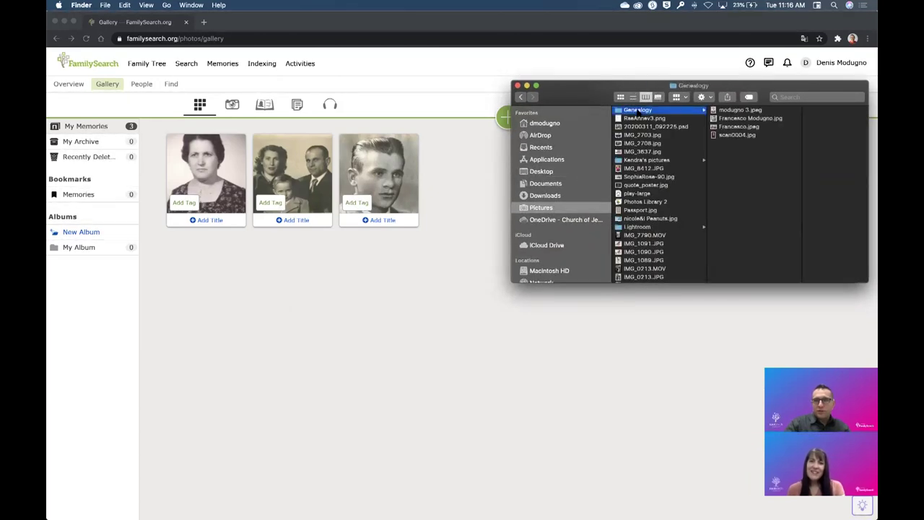
left_click(735, 135)
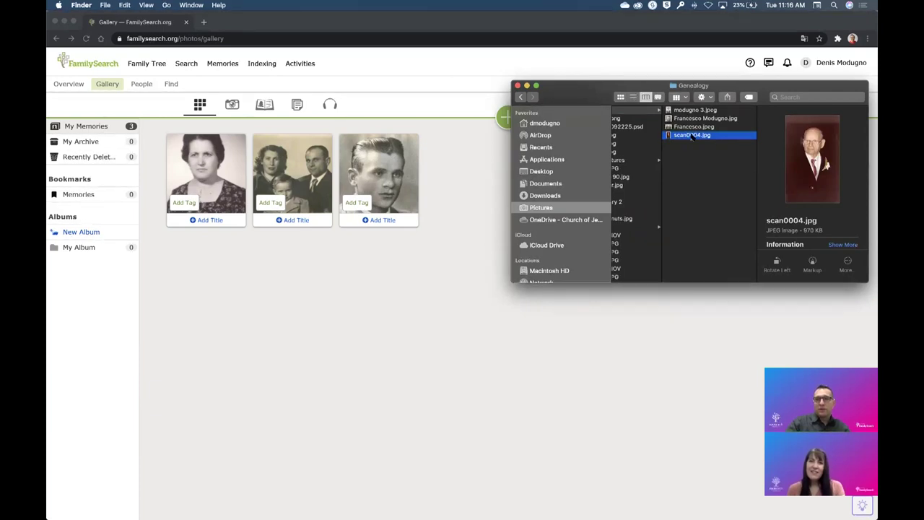
left_click_drag(692, 137, 473, 216)
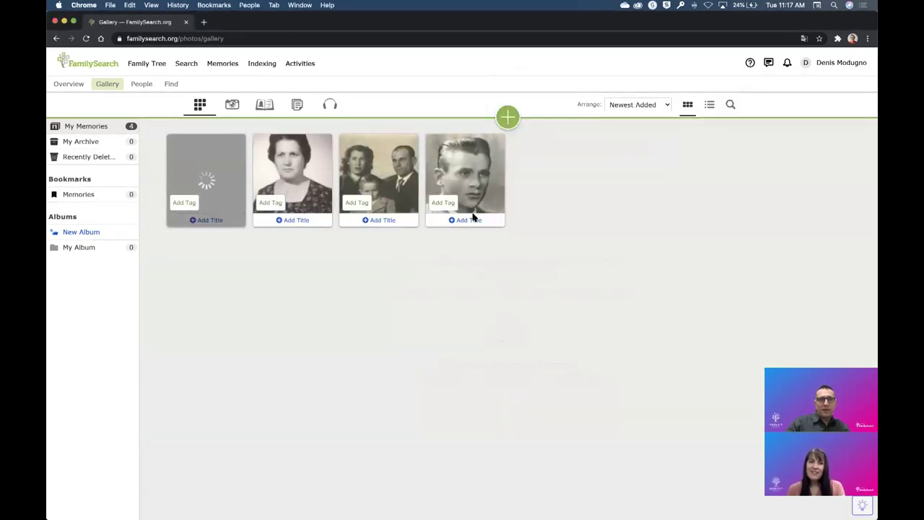
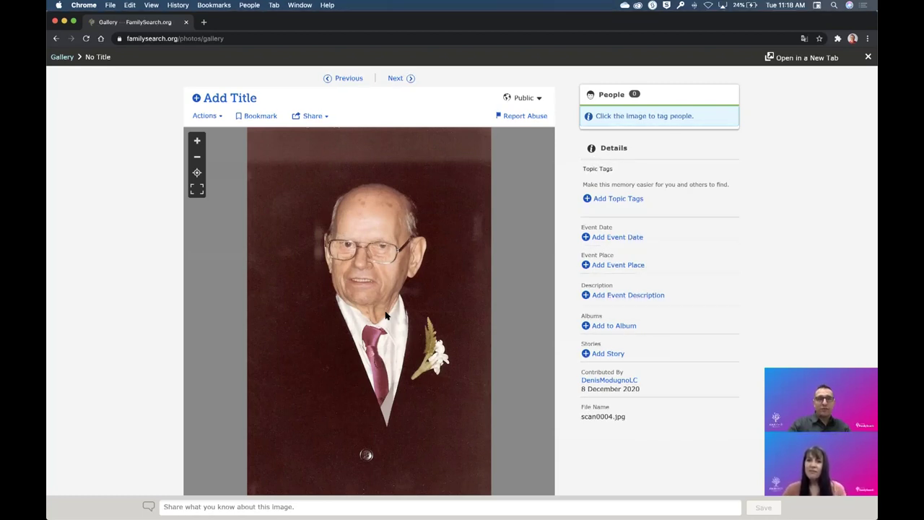
- Title the photo with the grandfather's name followed by '- wedding picture' and save it
left_click(221, 98)
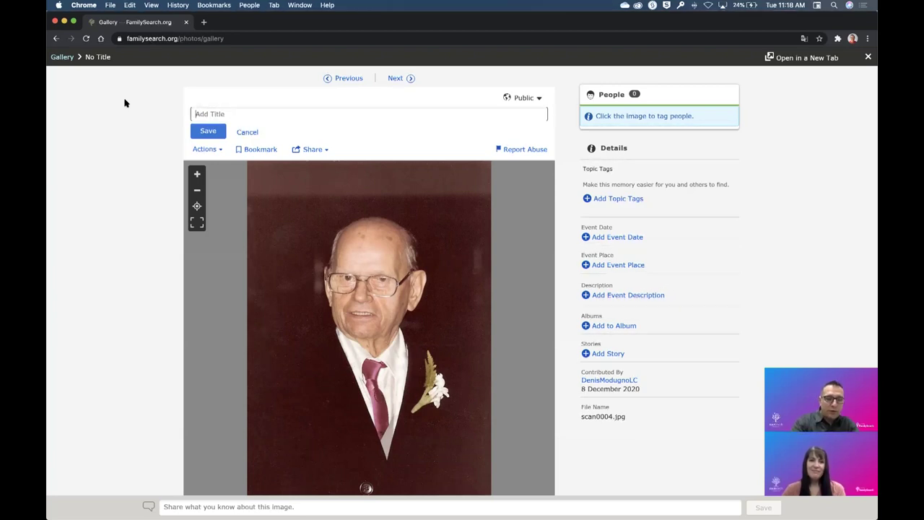
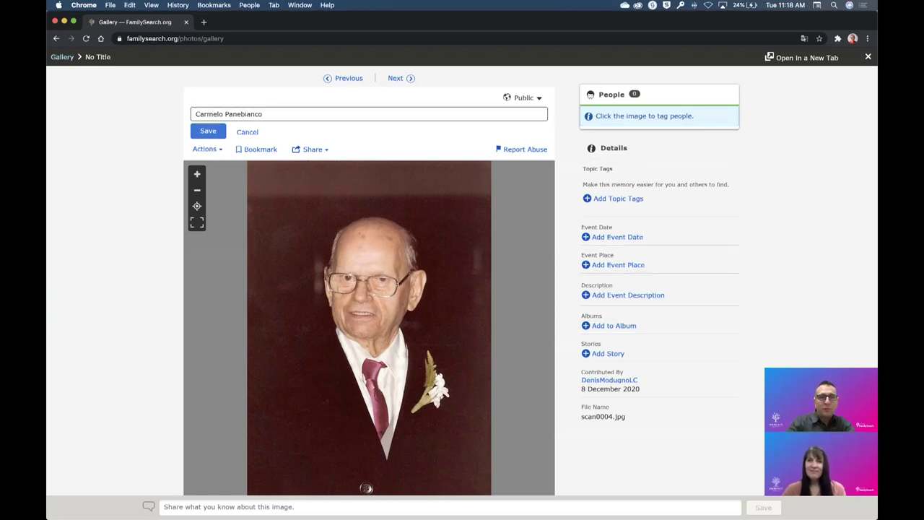
type("-")
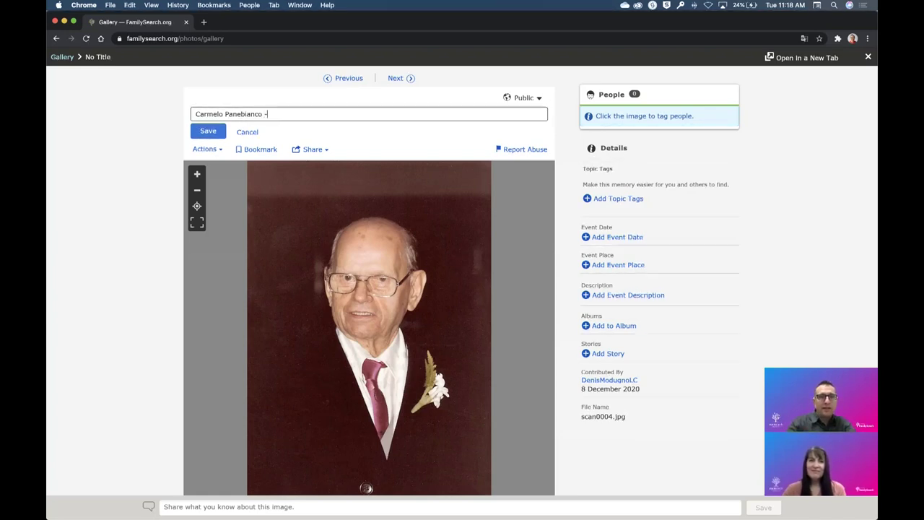
type(" wedding picture")
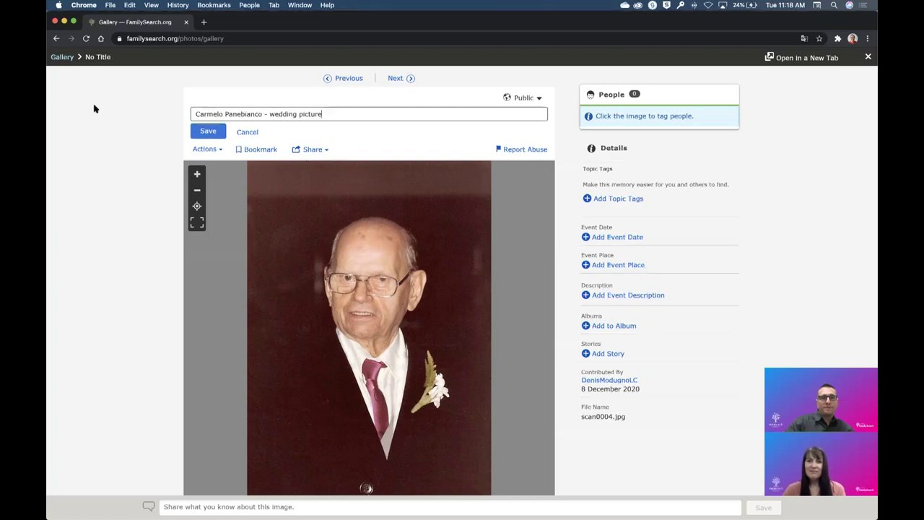
left_click(207, 132)
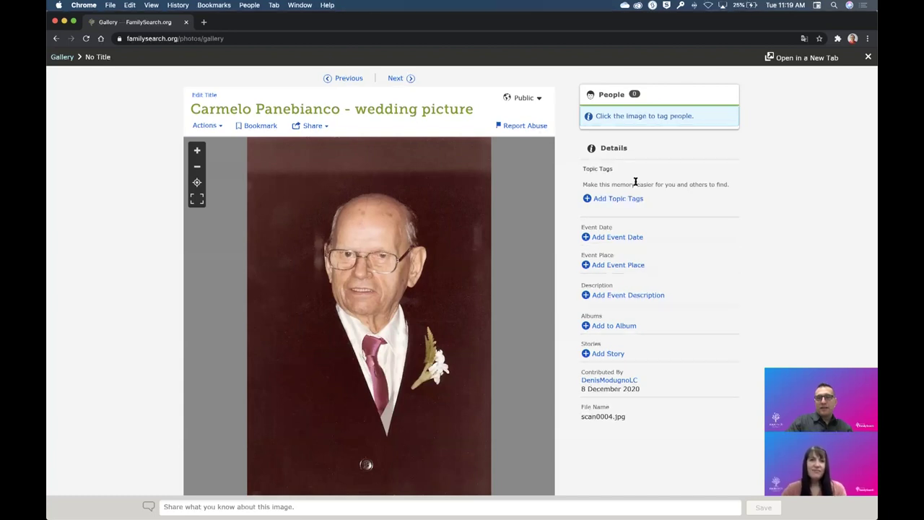
left_click(619, 240)
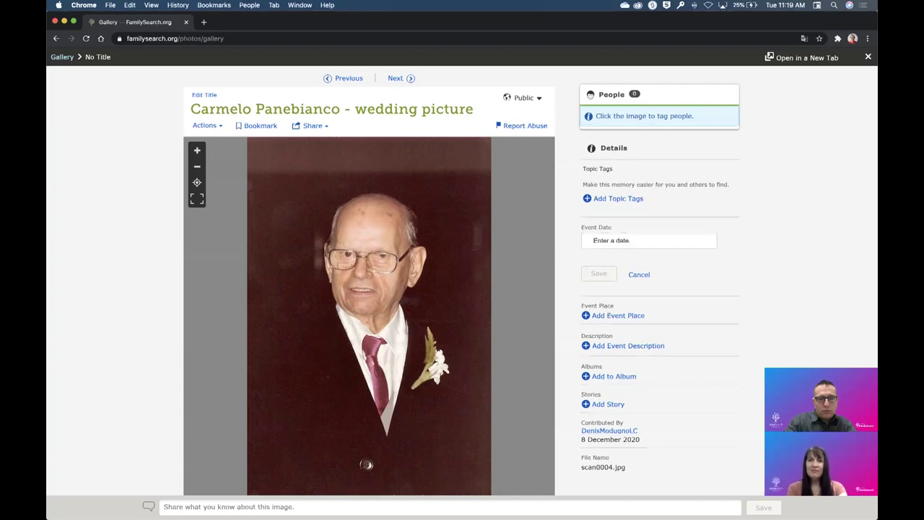
- Save 2009 as the standardized event date and start typing 'philade' as the event place
type("20")
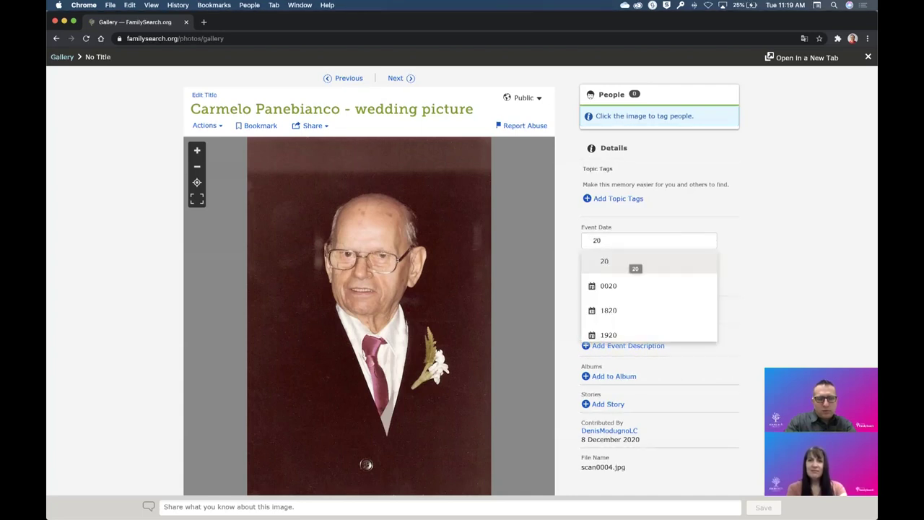
type("12")
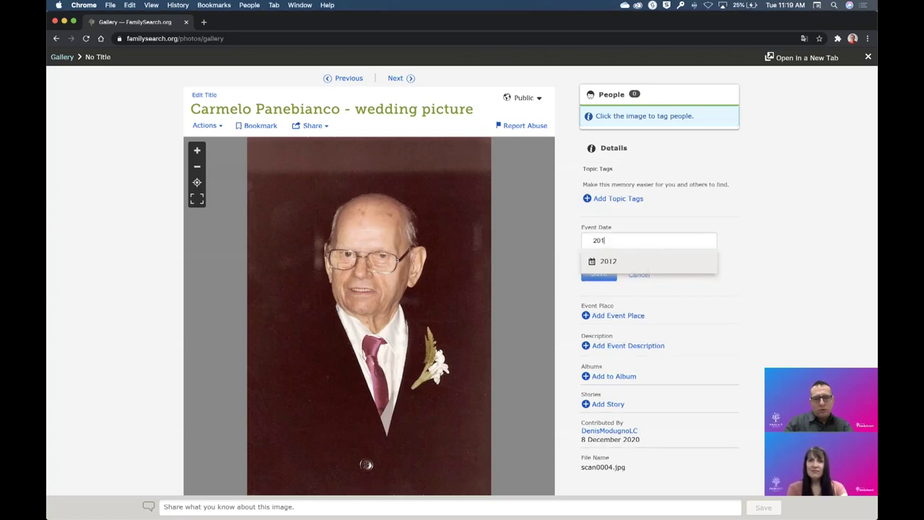
key("BackSpace")
key("BackSpace")
type("09")
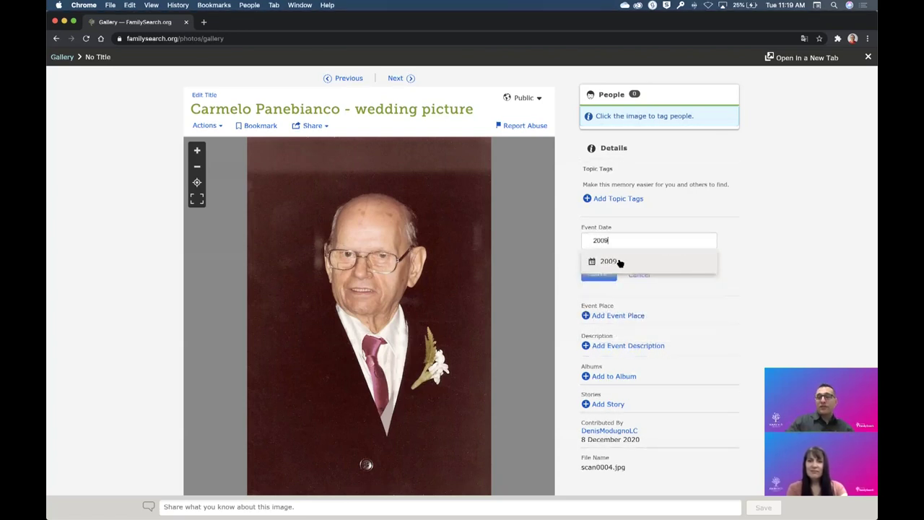
left_click(602, 261)
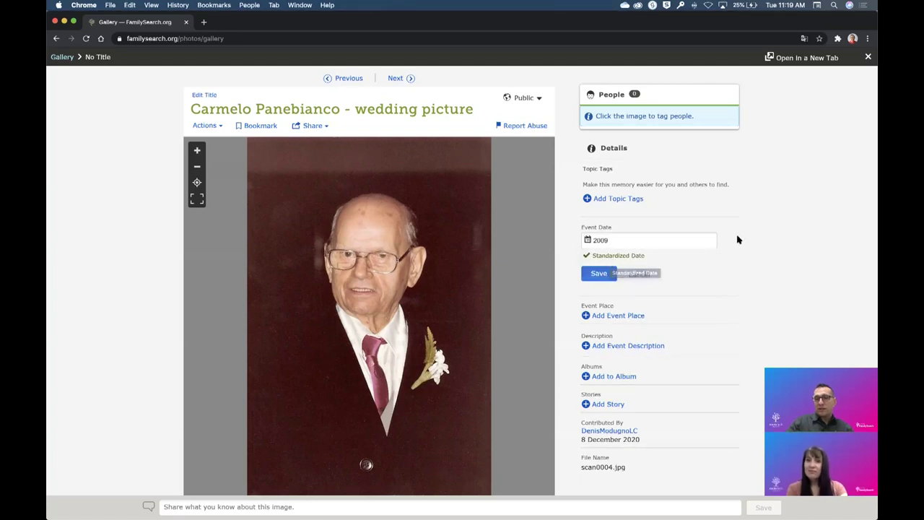
left_click(598, 274)
left_click(603, 268)
type("phil")
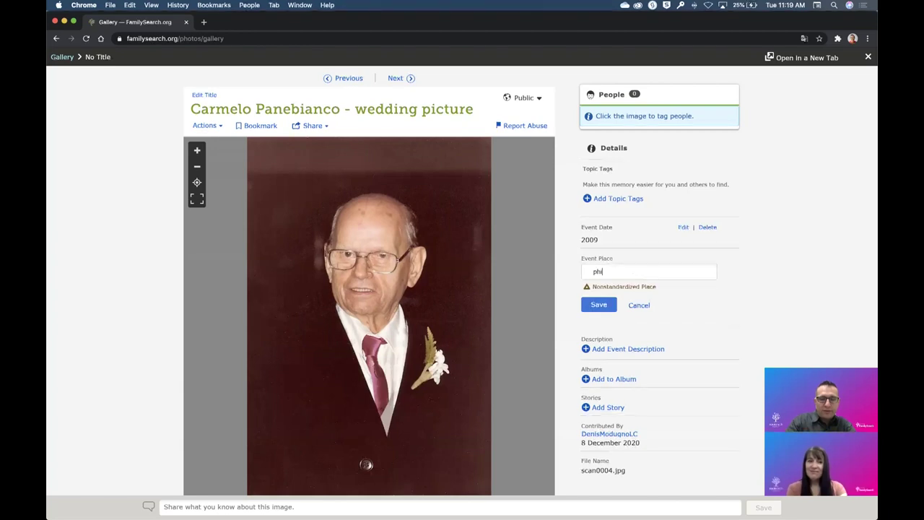
type("adel")
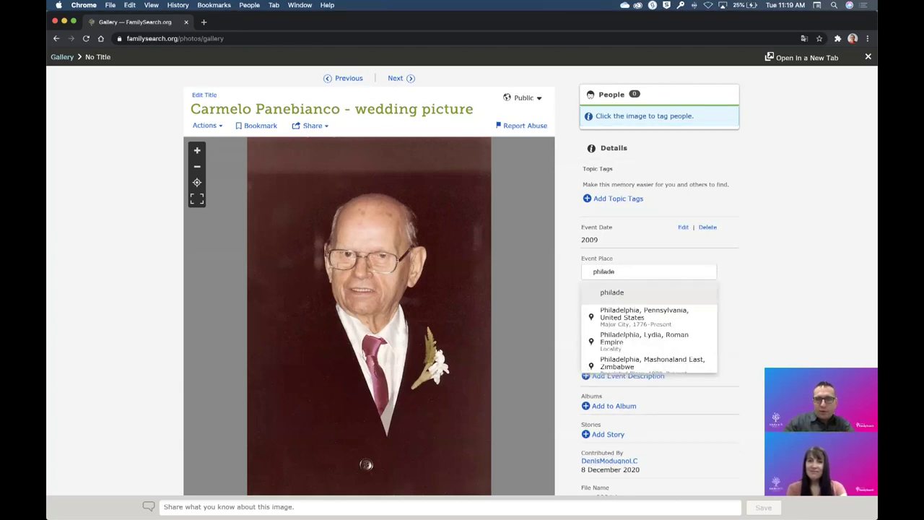
- Choose Philadelphia, Pennsylvania, United States as the event place and save it
left_click(619, 315)
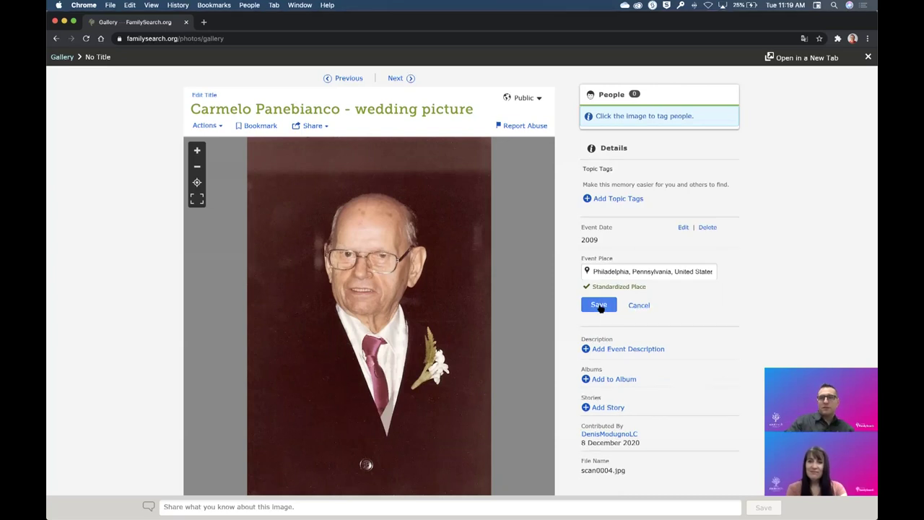
left_click(599, 306)
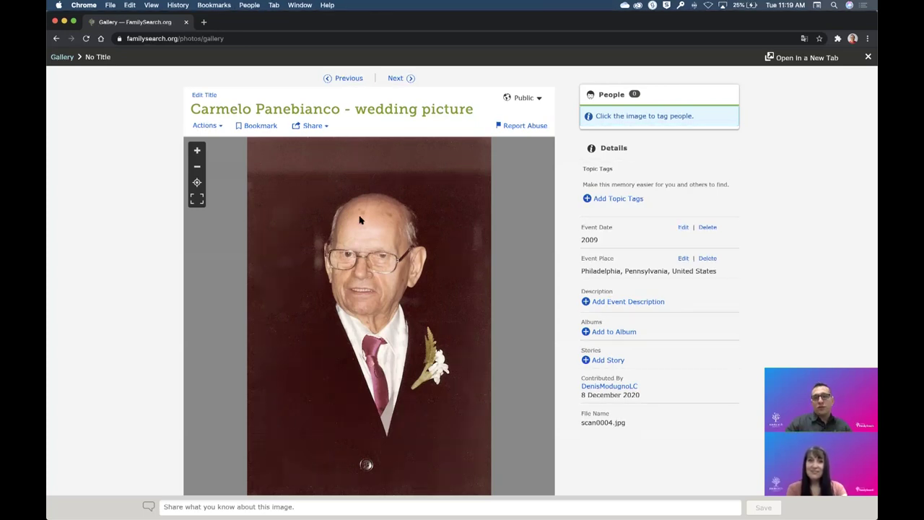
left_click(616, 305)
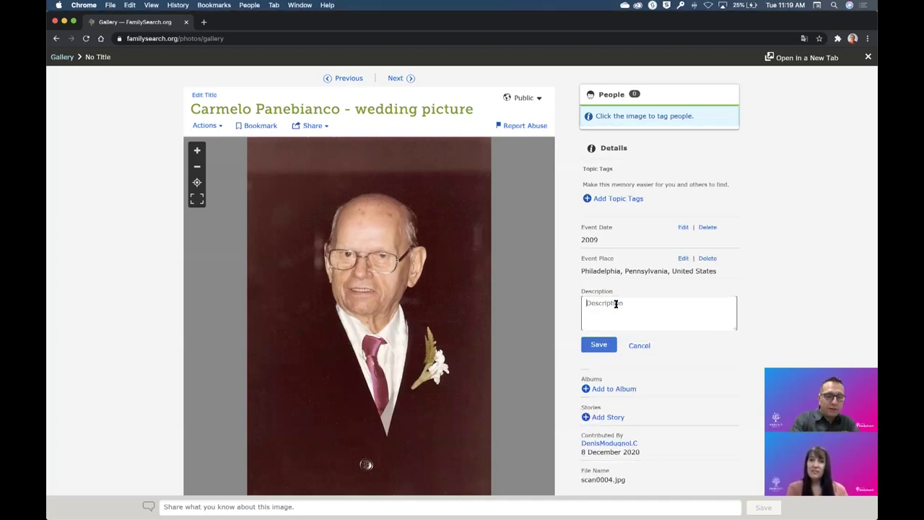
- Save the description 'This is a picture of my grandpa at his great-granddaughter's wedding'
type("This is a picture of my grandp")
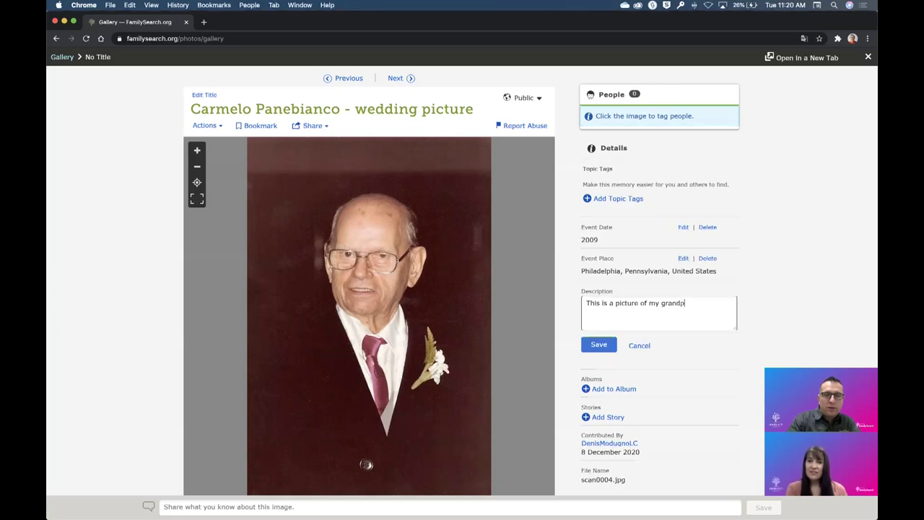
type("a at his da")
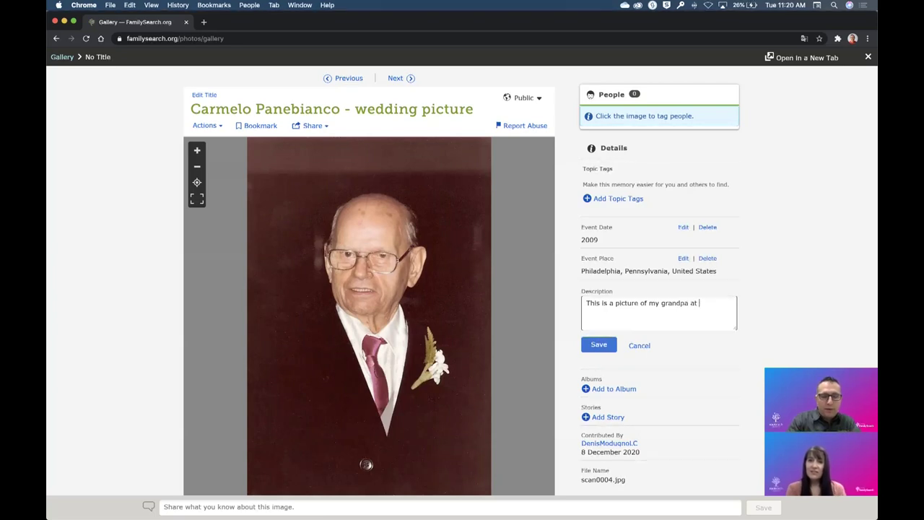
key("BackSpace")
key("BackSpace")
type("grand")
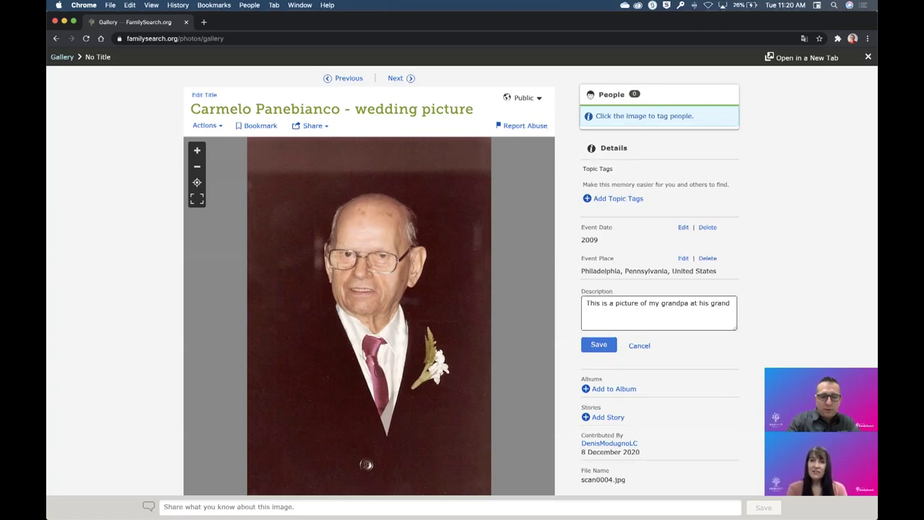
type("daughter")
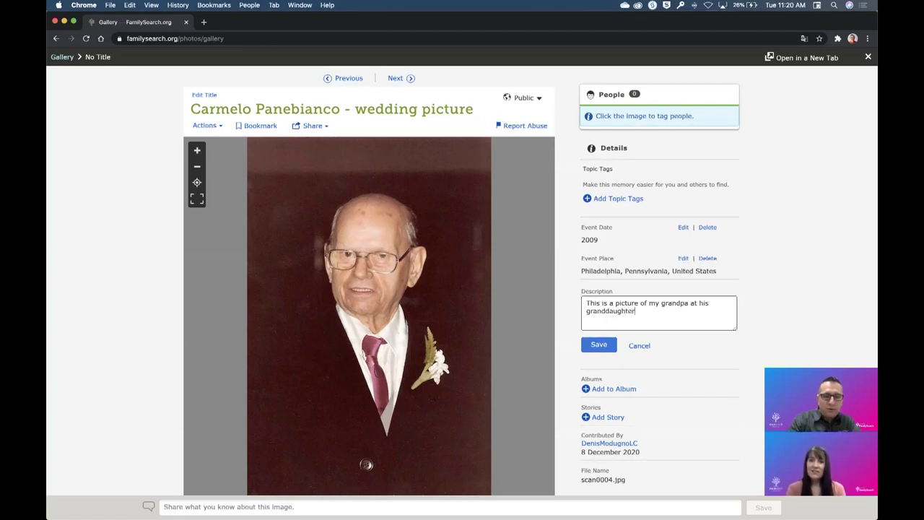
type("'s we")
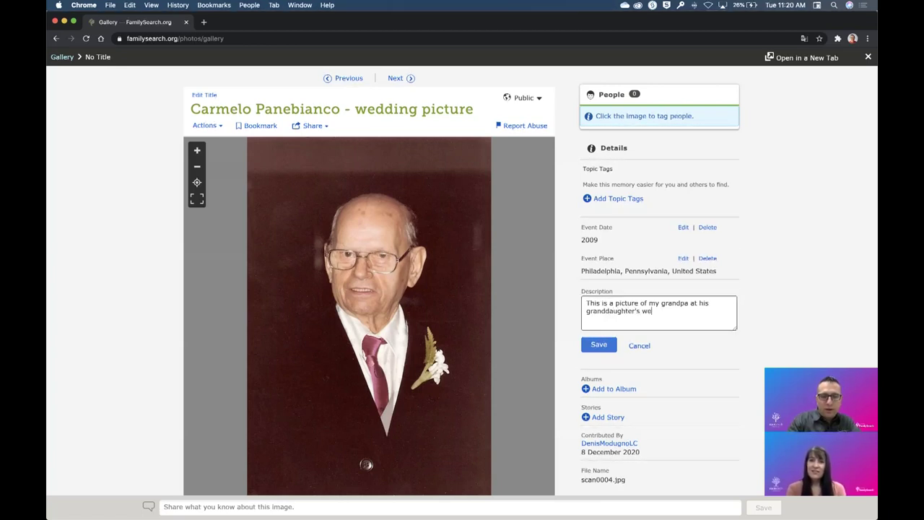
type("dding")
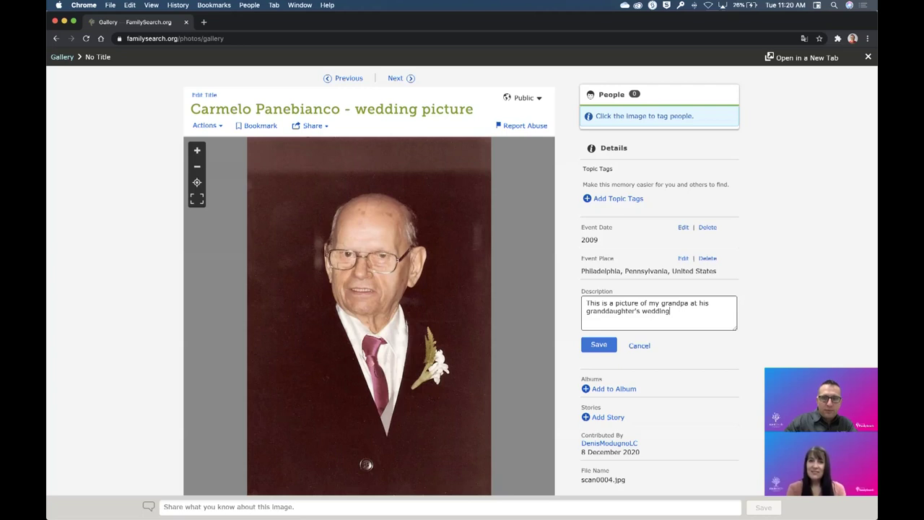
left_click(585, 310)
type("great -gr")
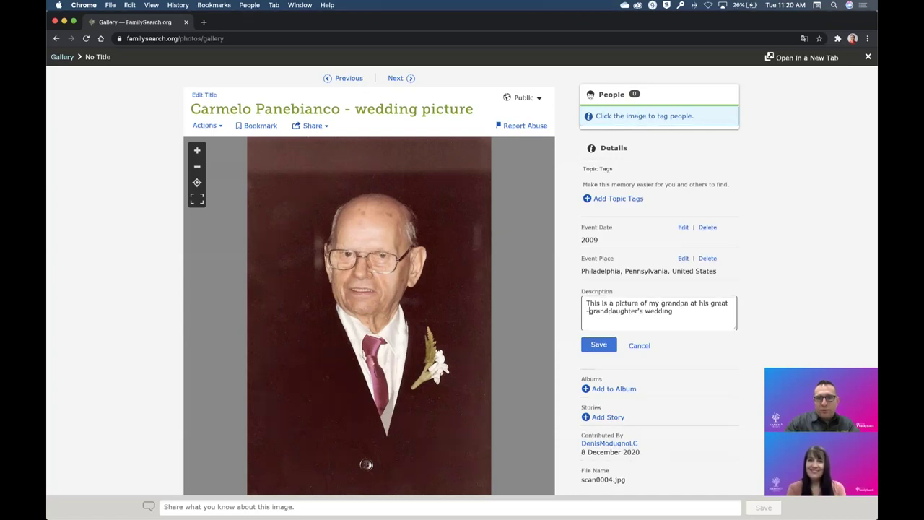
key("Left")
key("BackSpace")
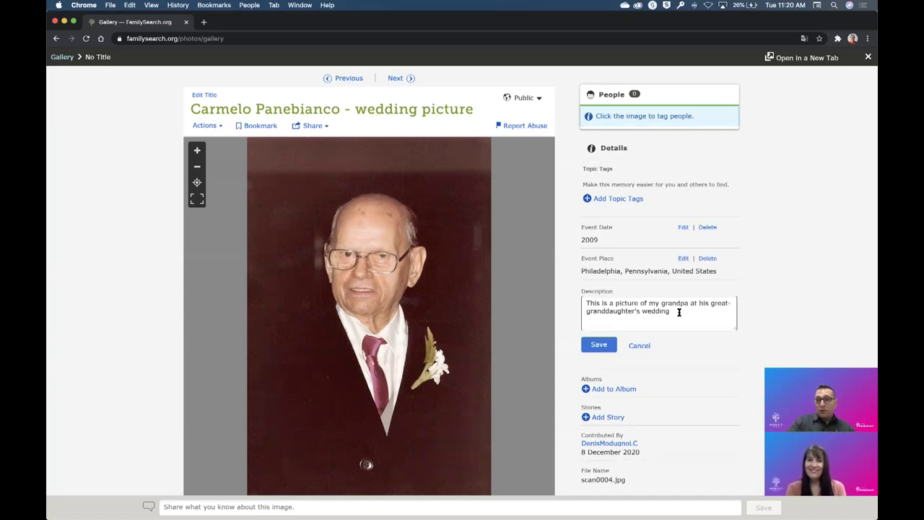
left_click(598, 346)
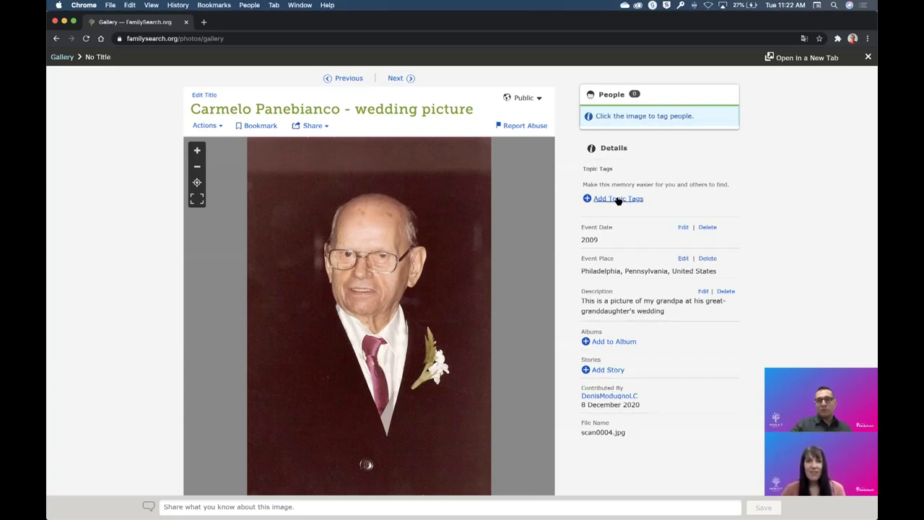
left_click(618, 201)
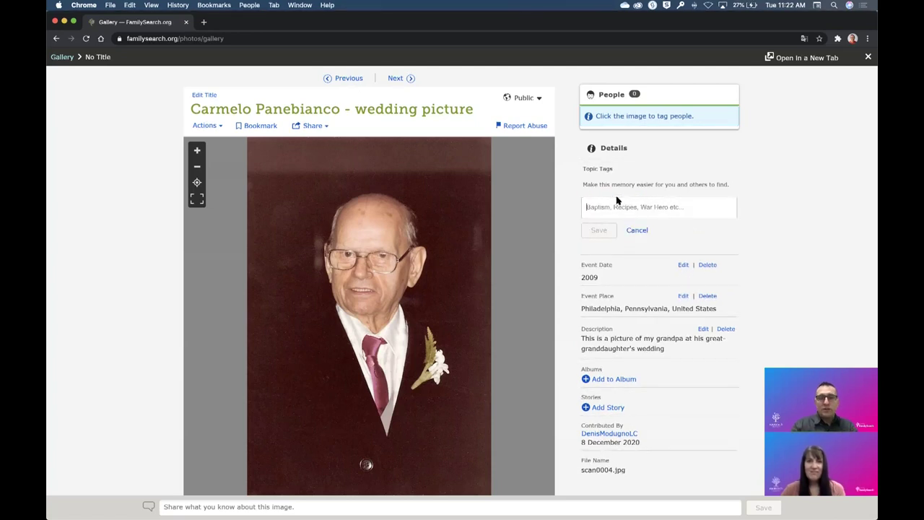
- Tag the photo with the Wedding Picture topic and view the 2314 memories sharing it
type("wed")
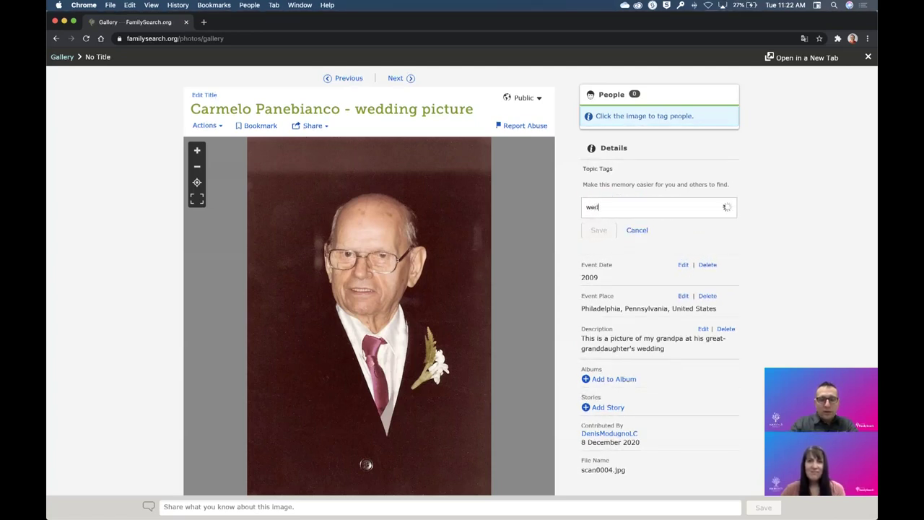
type("ding")
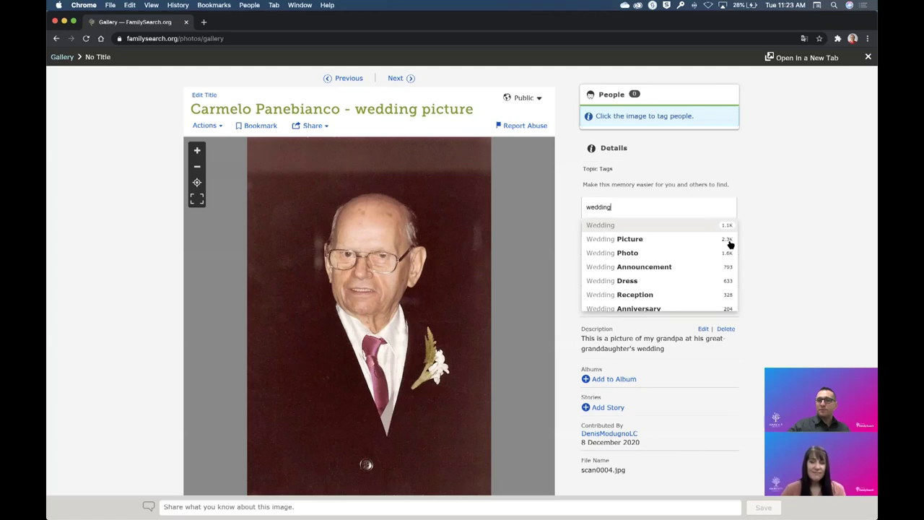
left_click(640, 242)
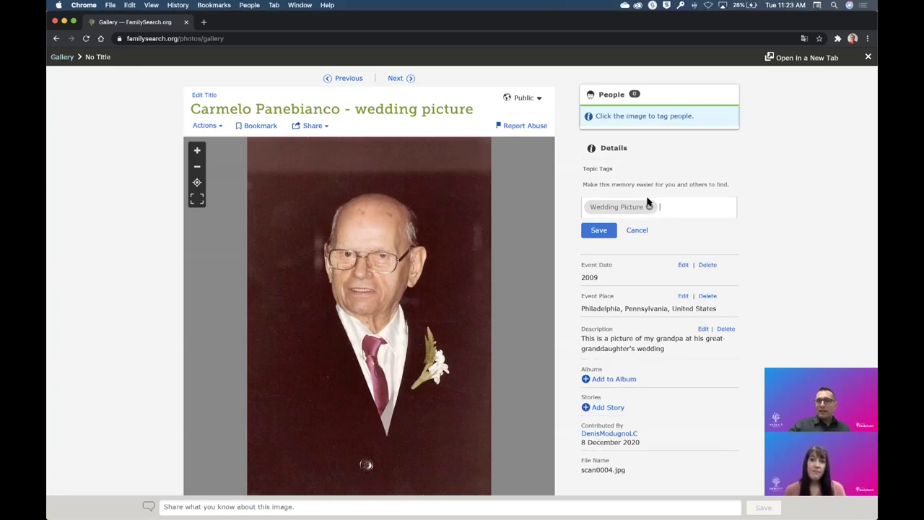
left_click(598, 229)
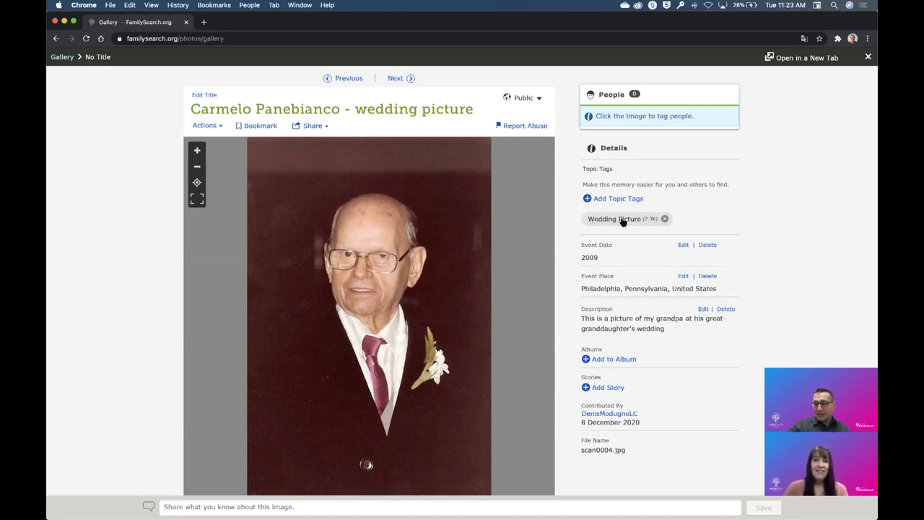
left_click(623, 220)
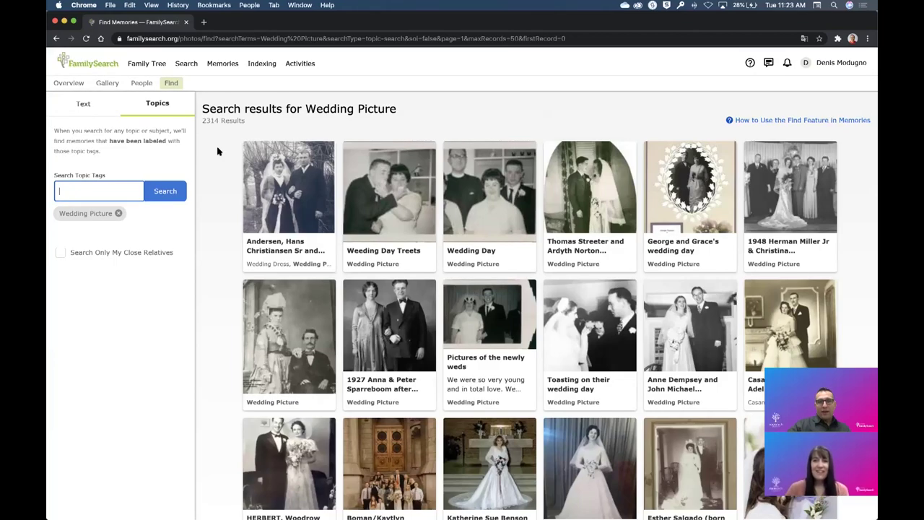
- Browse the Wedding Picture search results, then return to the photo gallery
scroll(217, 150, "down", 2)
scroll(217, 151, "down", 5)
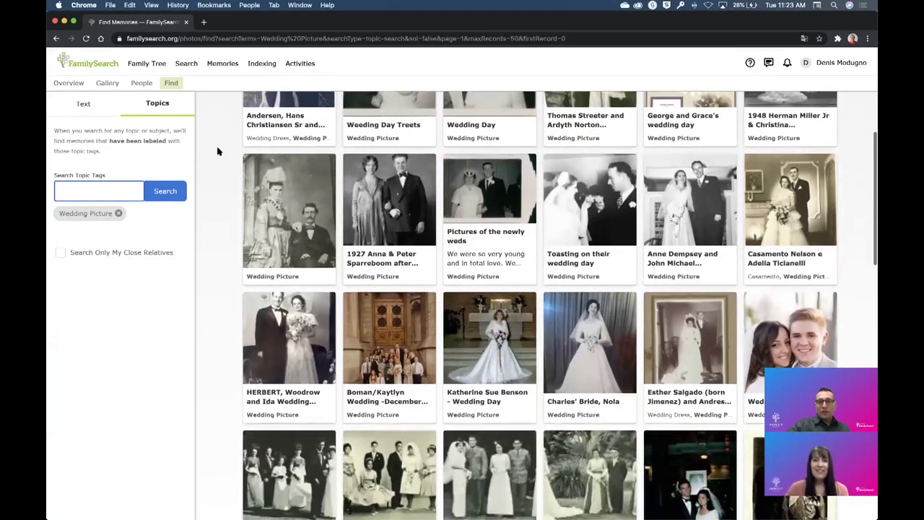
scroll(218, 151, "down", 8)
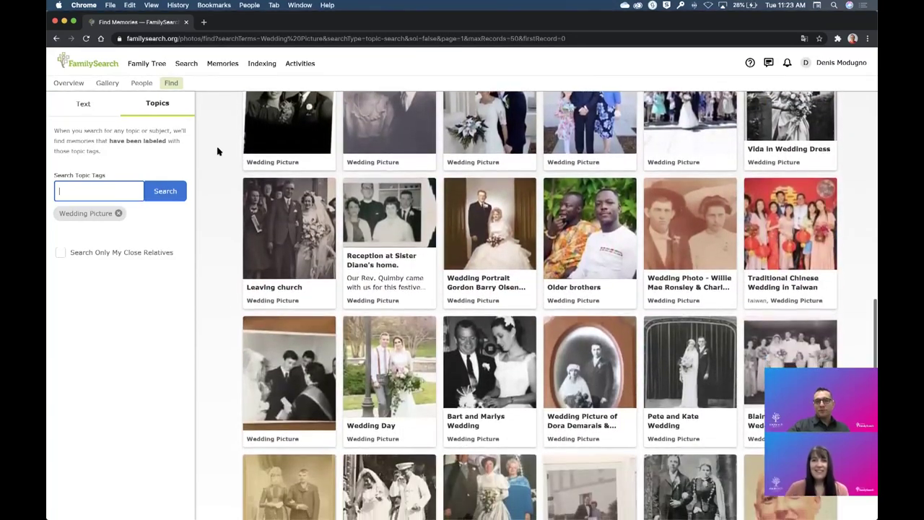
scroll(217, 152, "down", 5)
scroll(217, 152, "up", 20)
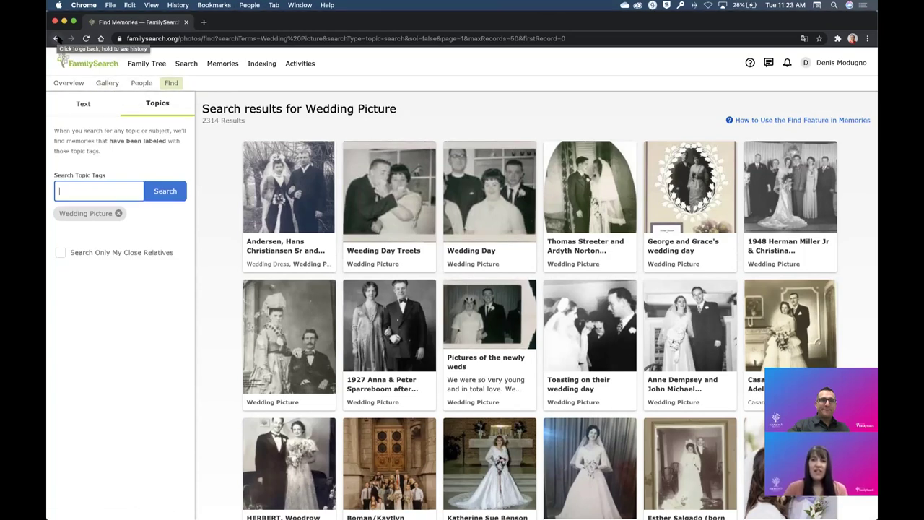
left_click(109, 83)
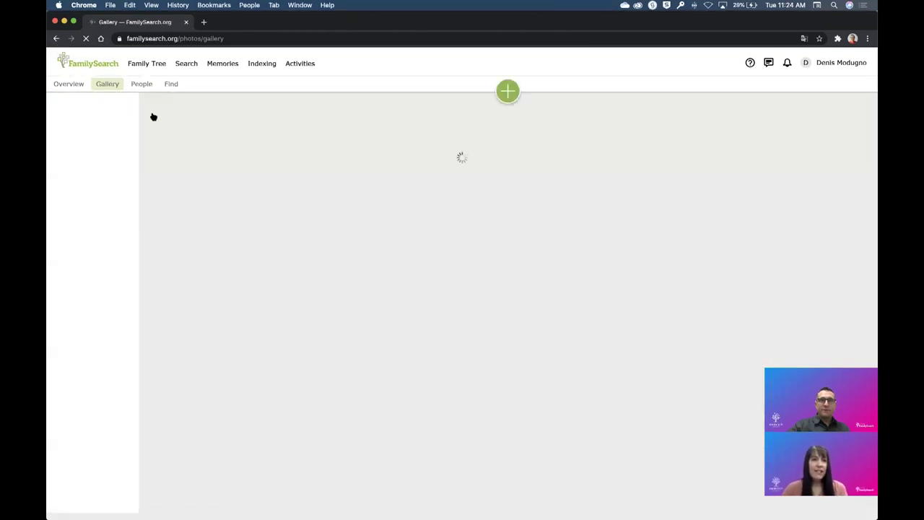
- Open the wedding picture and add the grandfather's full name as a second topic tag
mouse_move(215, 171)
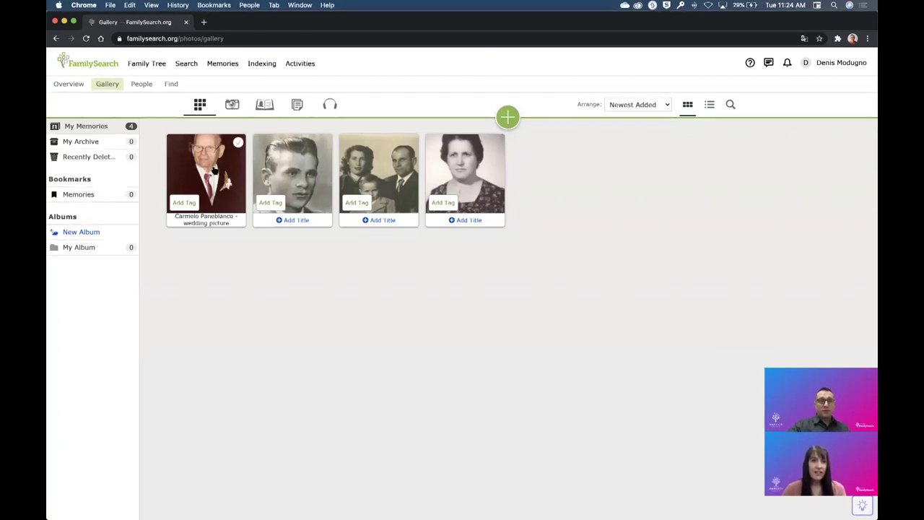
left_click(214, 171)
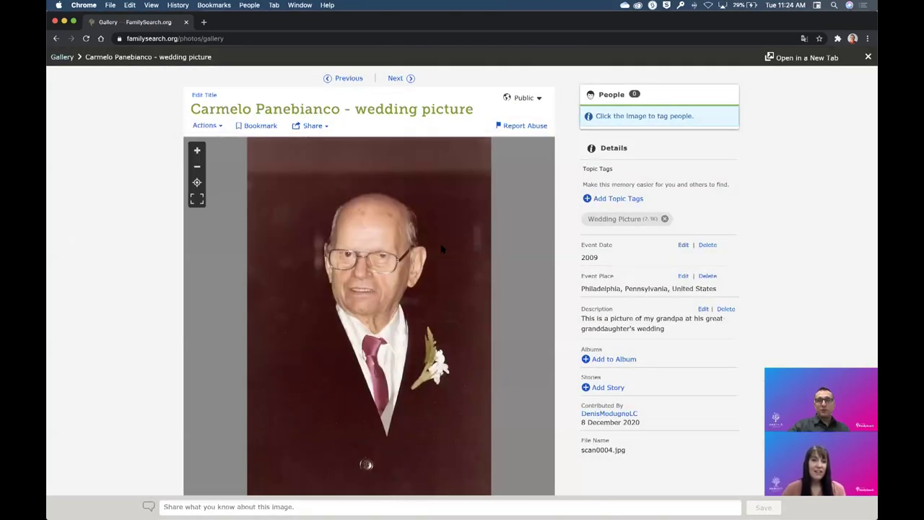
left_click(628, 200)
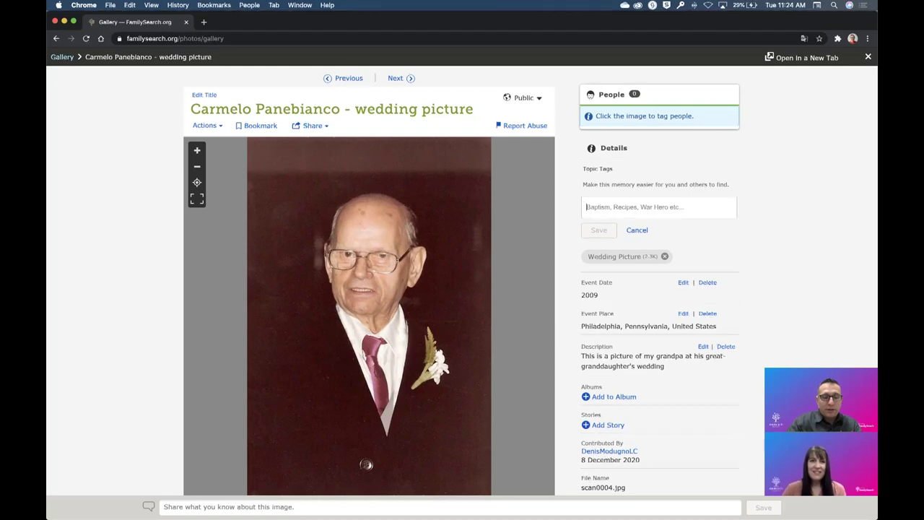
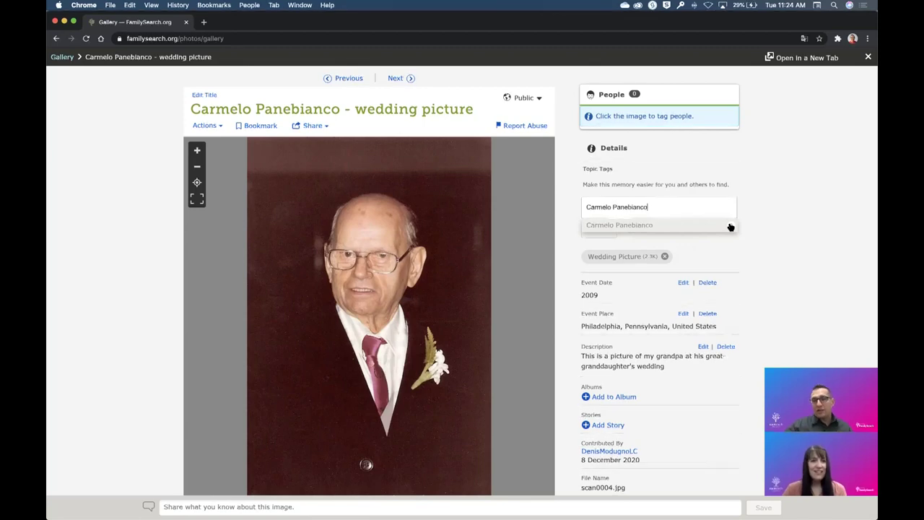
left_click(672, 229)
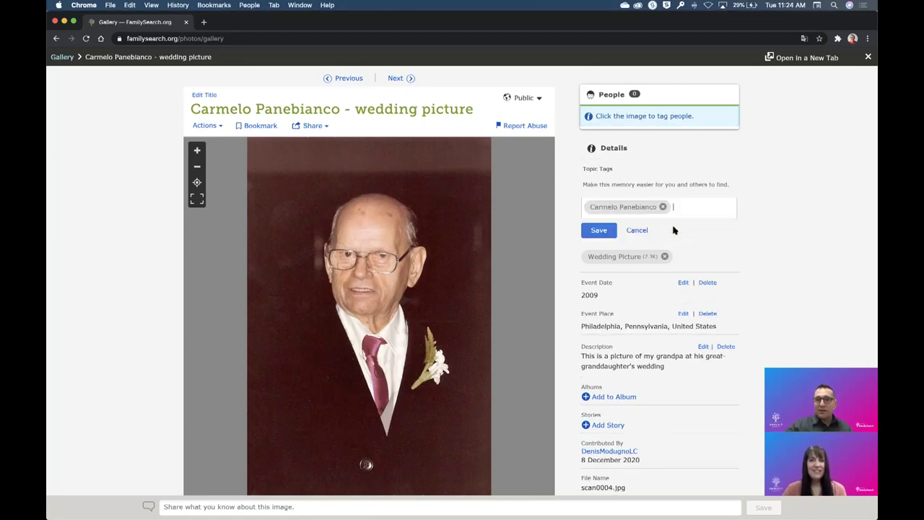
left_click(595, 234)
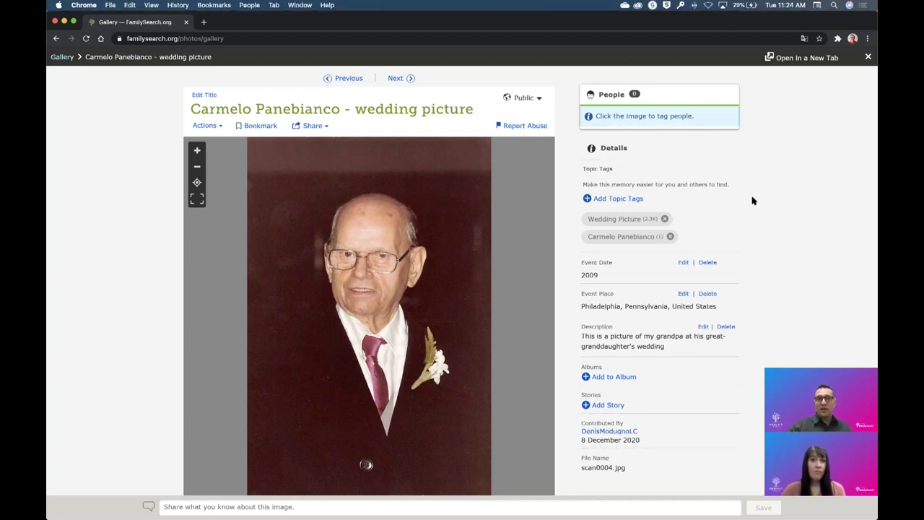
left_click(370, 238)
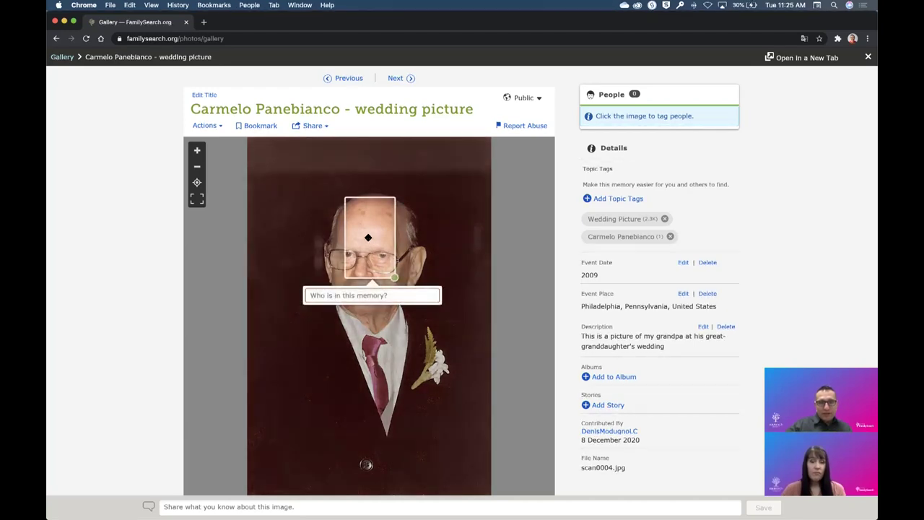
- Frame the grandfather's face, tag it with his name as a new person, and begin attaching him to the Family Tree
left_click_drag(356, 243, 328, 227)
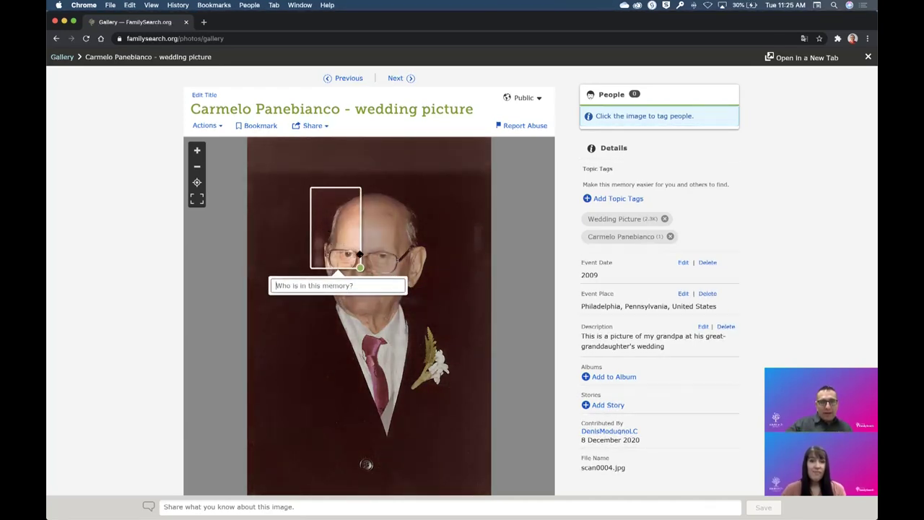
left_click_drag(359, 268, 435, 327)
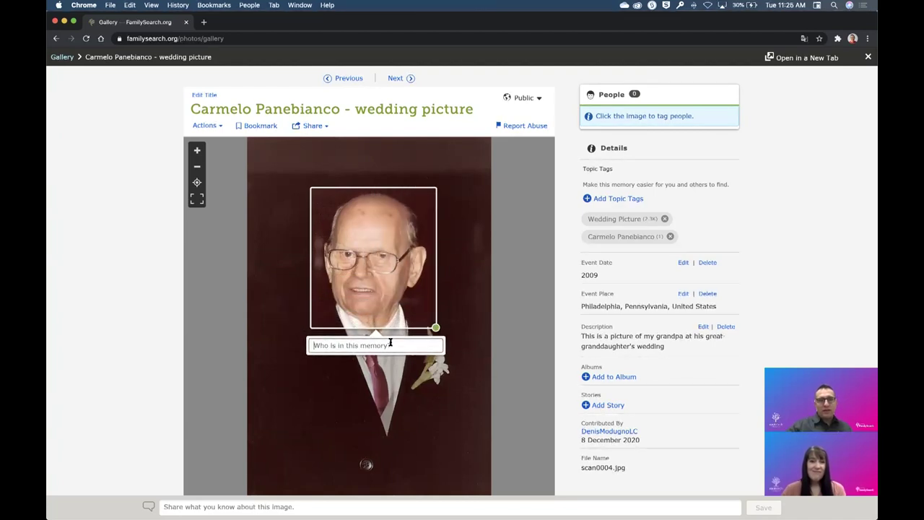
left_click(390, 344)
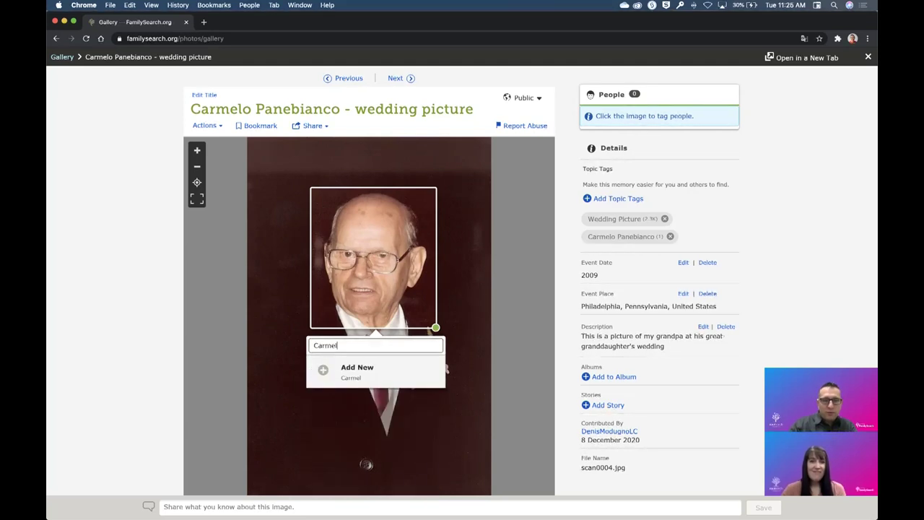
left_click(369, 377)
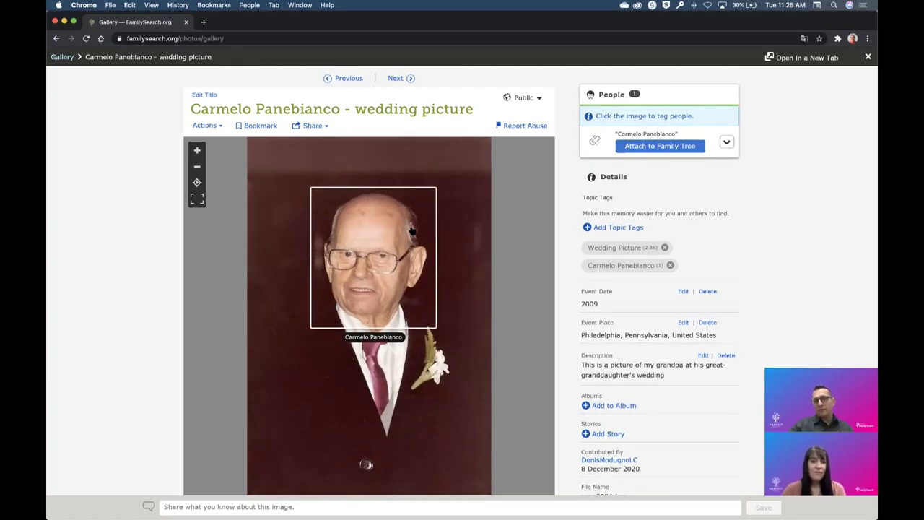
left_click(649, 147)
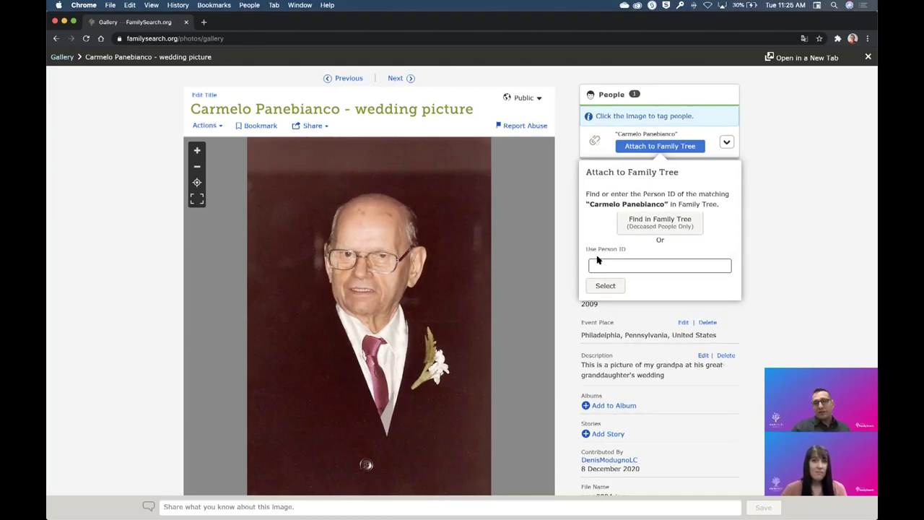
left_click(656, 225)
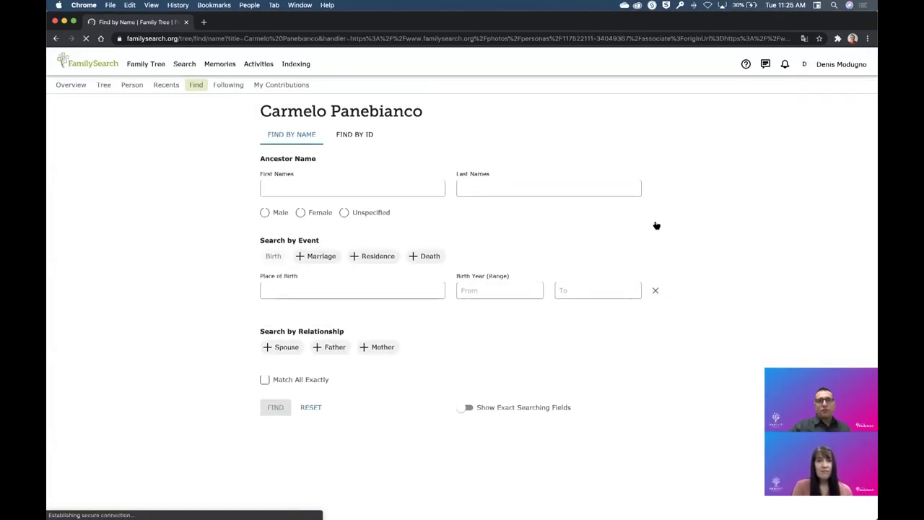
- Search the Family Tree for the male grandfather born in Giarre, Catania, Sicily, Italy and link the 1898 match
left_click(337, 184)
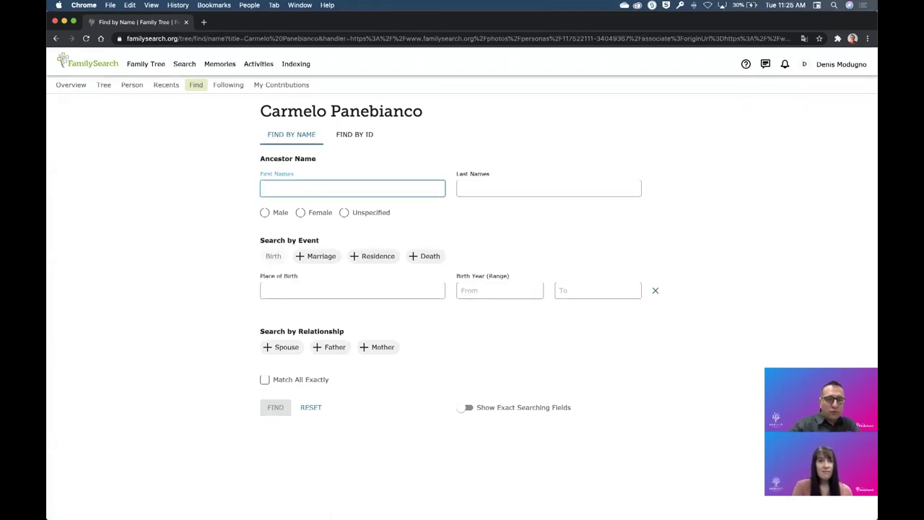
left_click(475, 185)
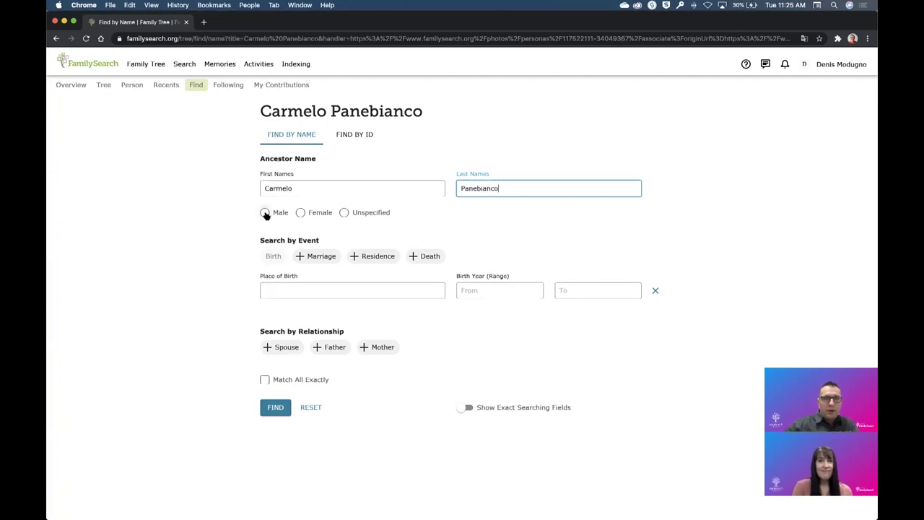
left_click(265, 212)
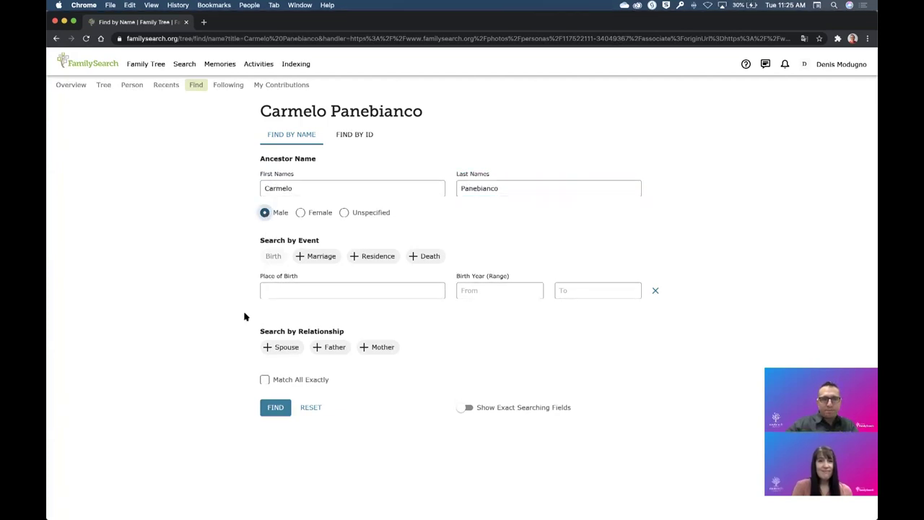
left_click(312, 287)
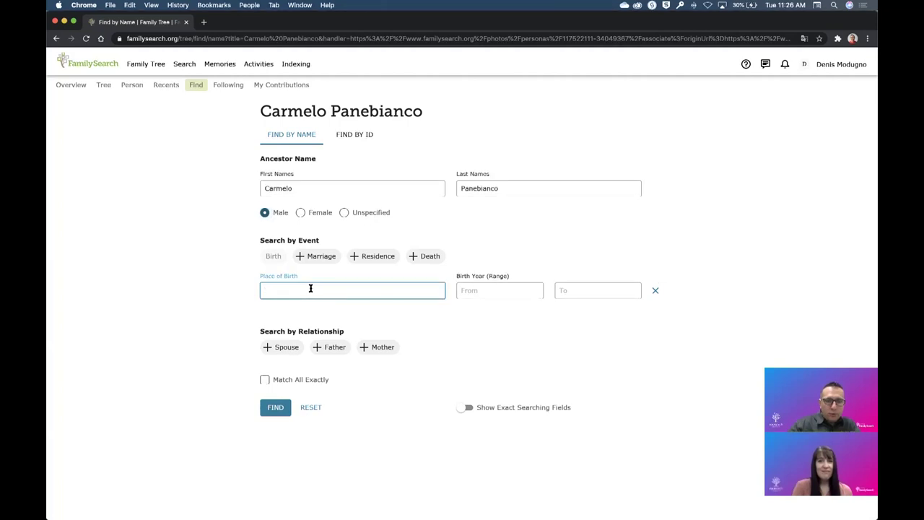
type("Giarre")
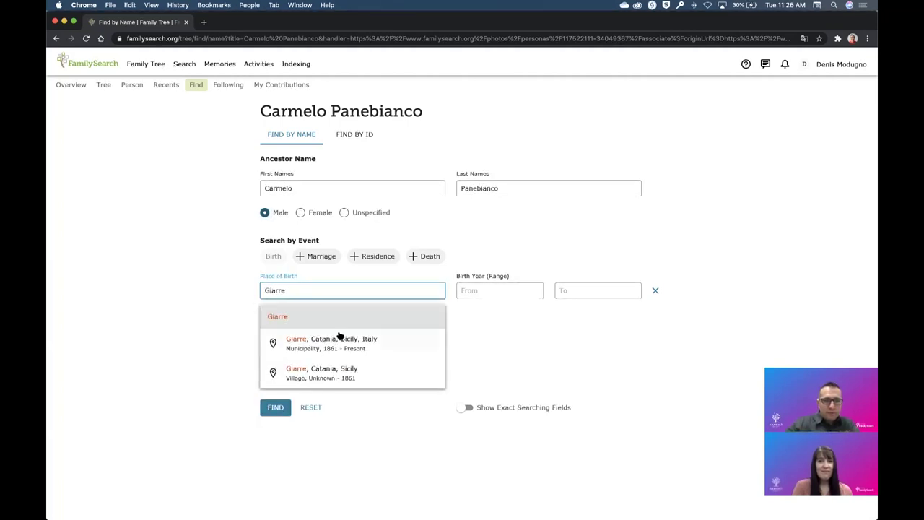
left_click(337, 343)
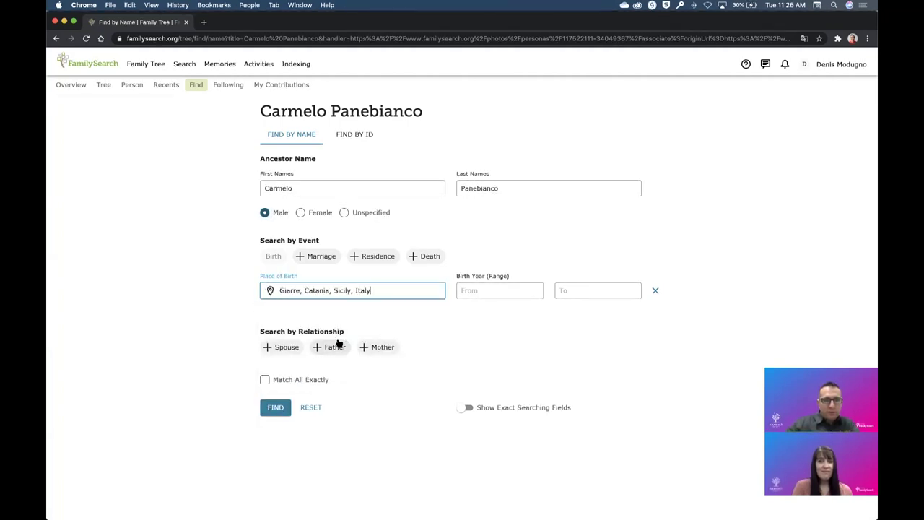
left_click(278, 410)
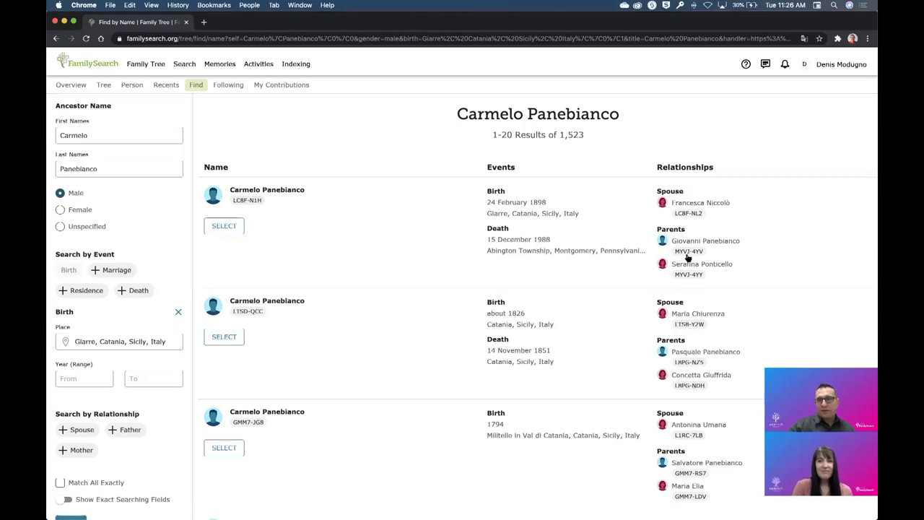
left_click(223, 226)
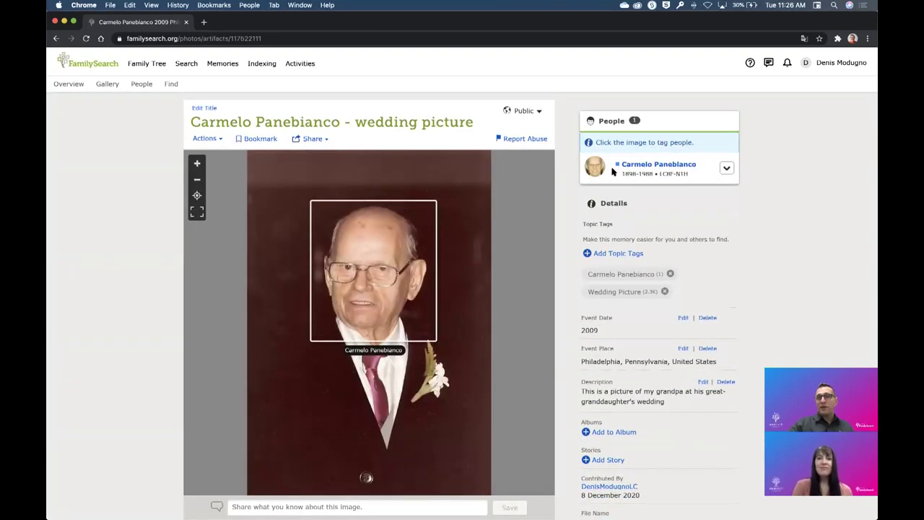
left_click(656, 166)
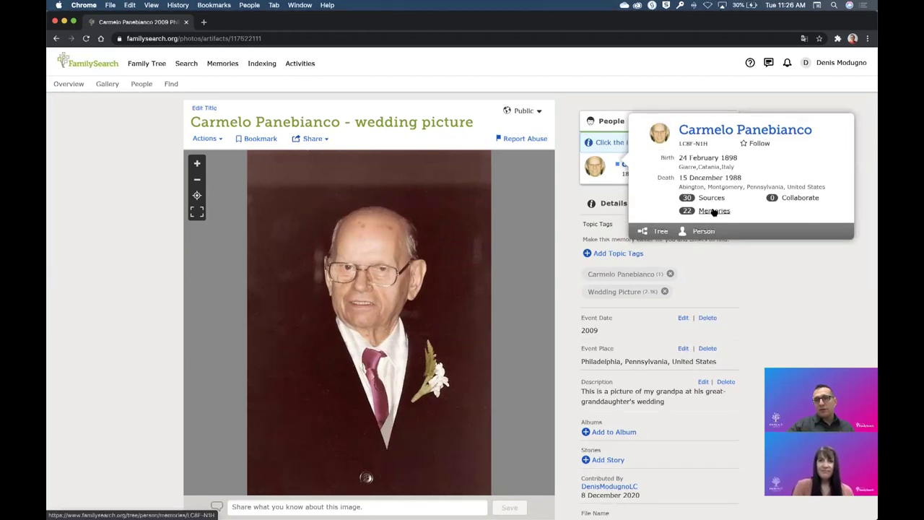
- Go from the grandfather's memories page to my Gallery and reopen the wedding picture
left_click(713, 210)
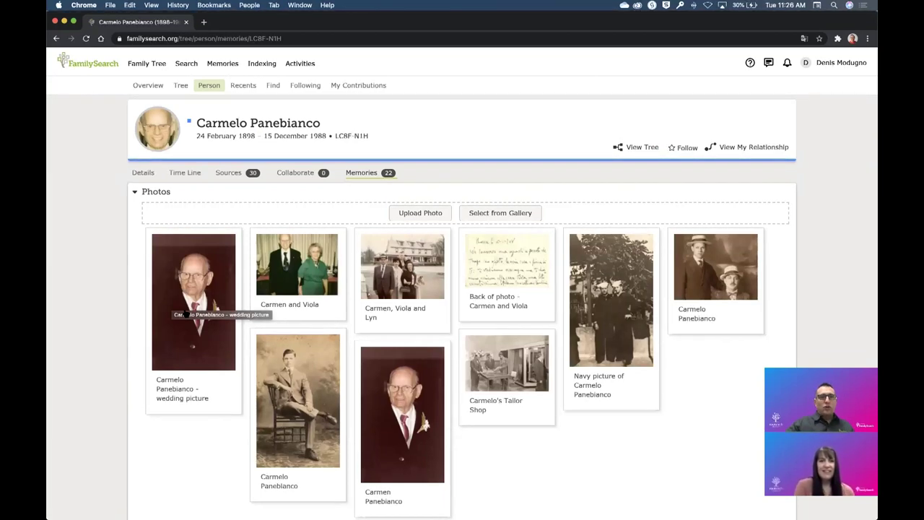
left_click(222, 63)
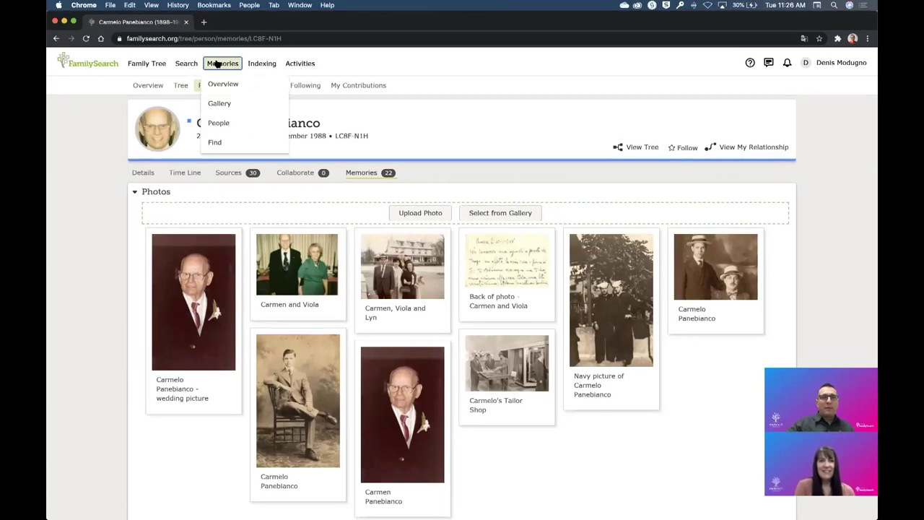
left_click(231, 102)
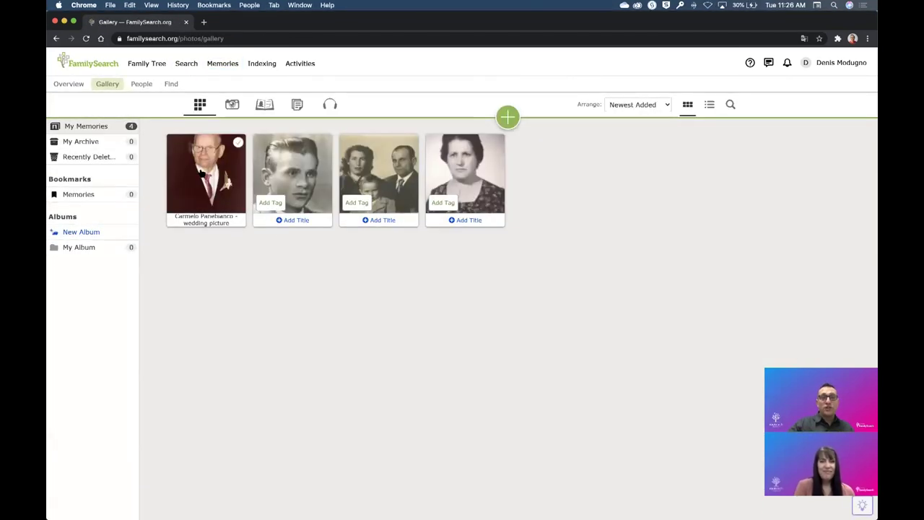
left_click(202, 171)
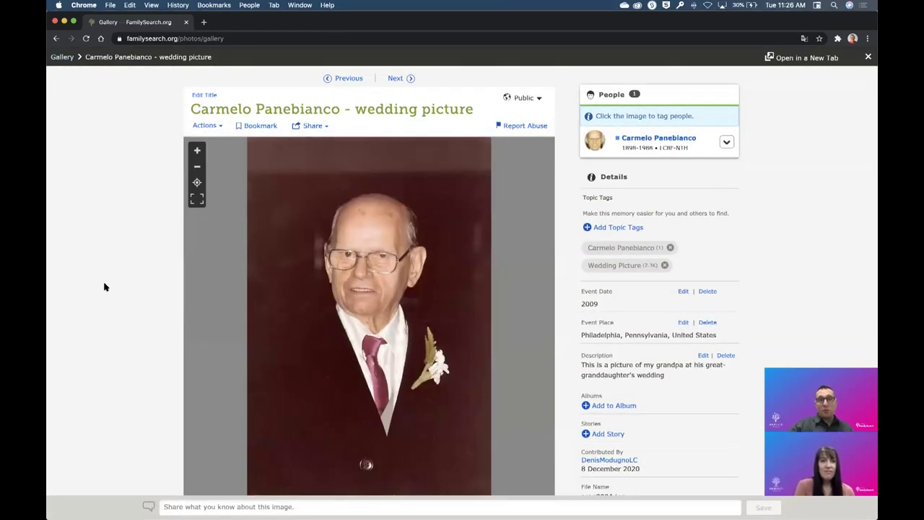
- Review the wedding picture's linked grandfather, topic tags, 2009 date, Philadelphia place and description
scroll(104, 287, "down", 3)
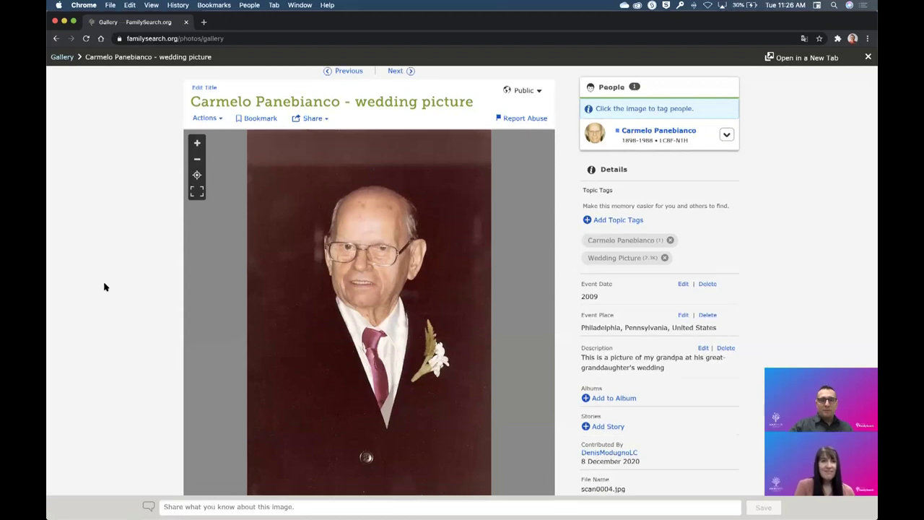
scroll(104, 287, "down", 1)
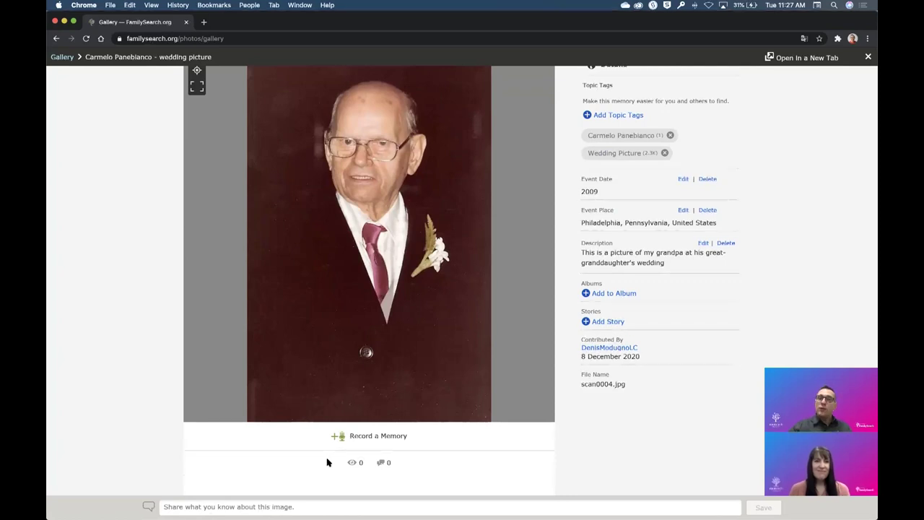
scroll(326, 462, "up", 3)
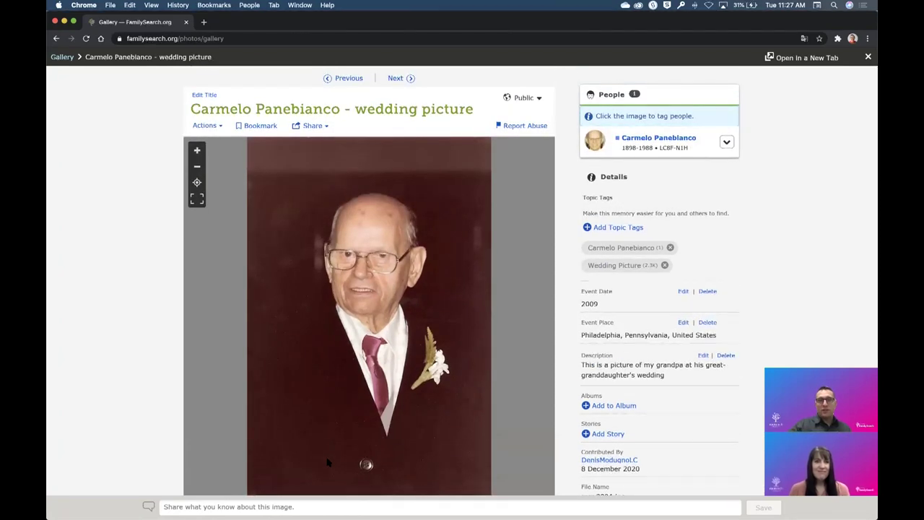
scroll(327, 462, "down", 2)
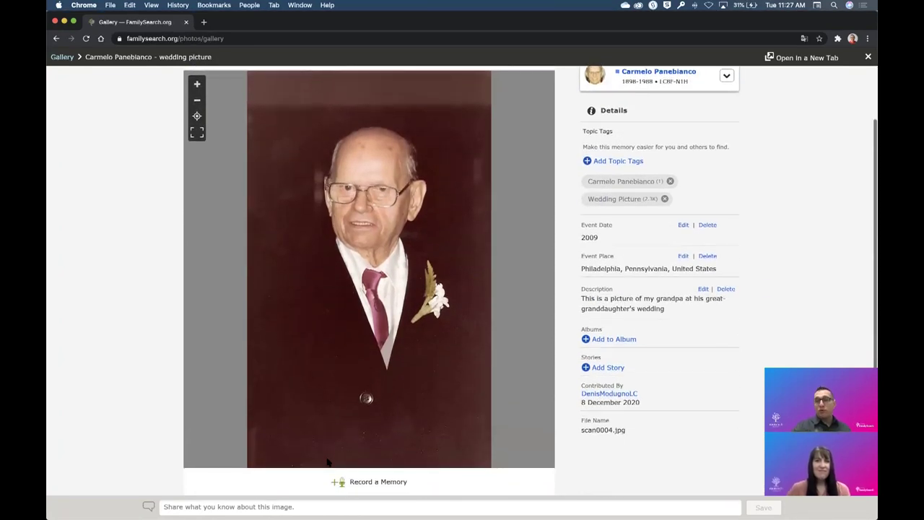
scroll(327, 462, "down", 2)
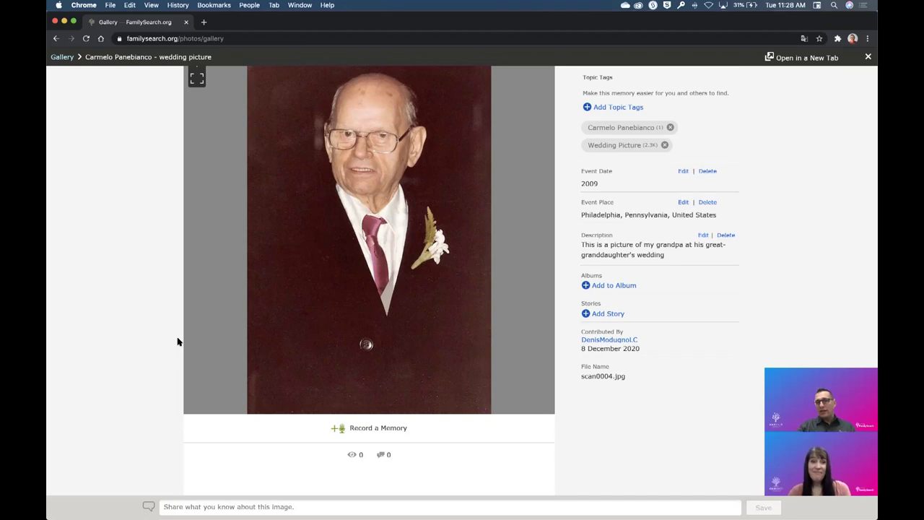
- Write and save the comment 'I remember that day! Grandpa was so excited...' under the wedding picture
scroll(177, 342, "up", 1)
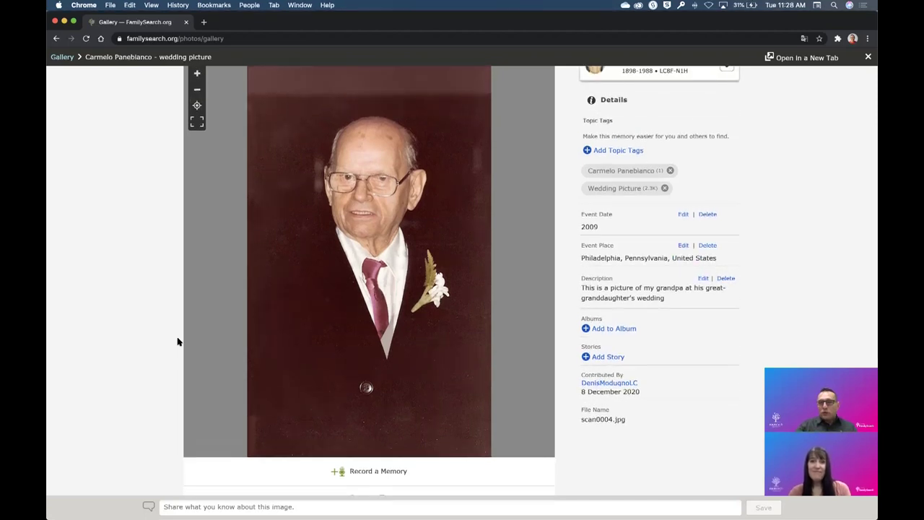
scroll(177, 341, "down", 1)
mouse_move(378, 182)
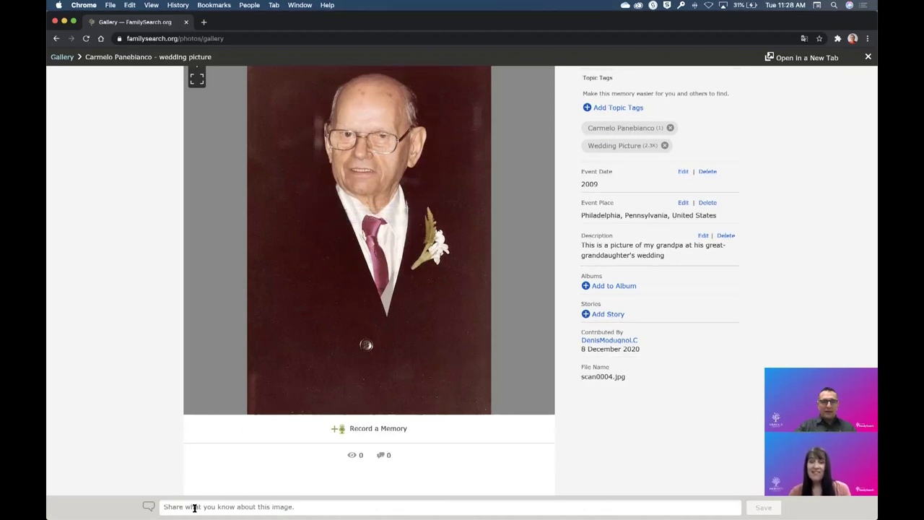
left_click(195, 507)
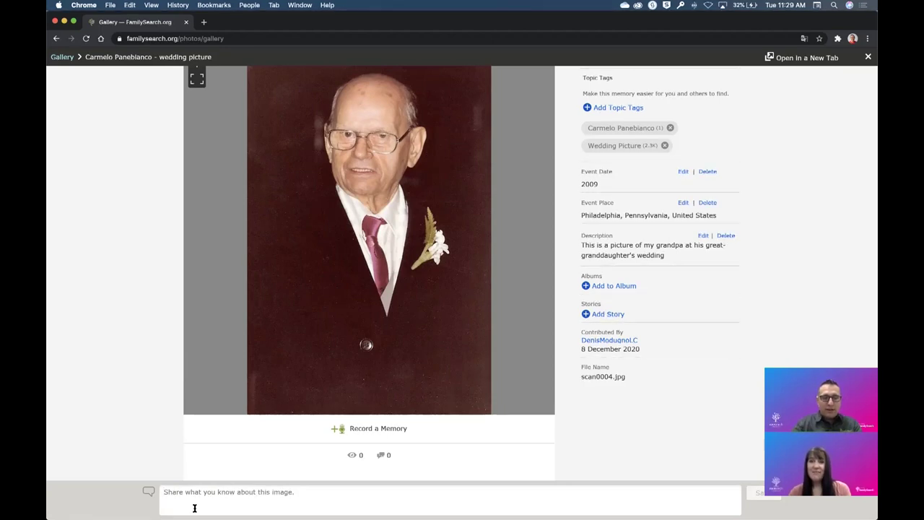
left_click(195, 508)
type("I remember that dau")
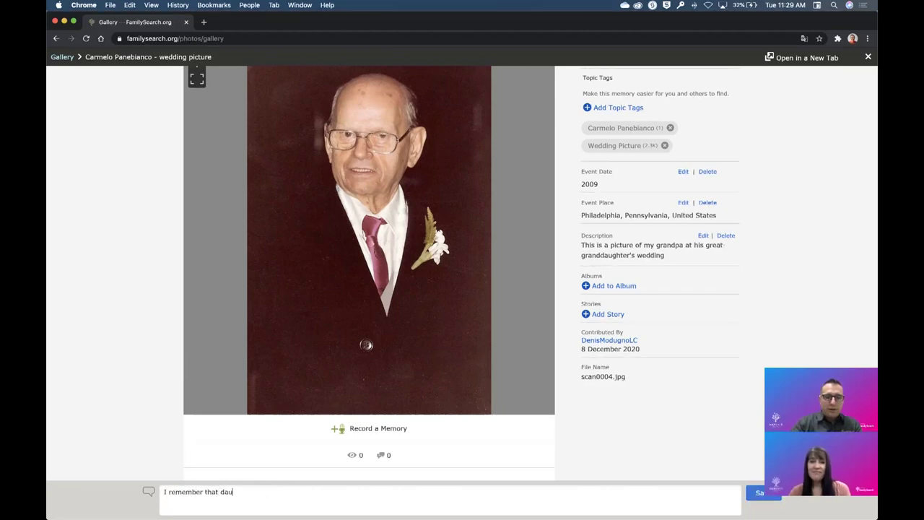
key("BackSpace")
type("y")
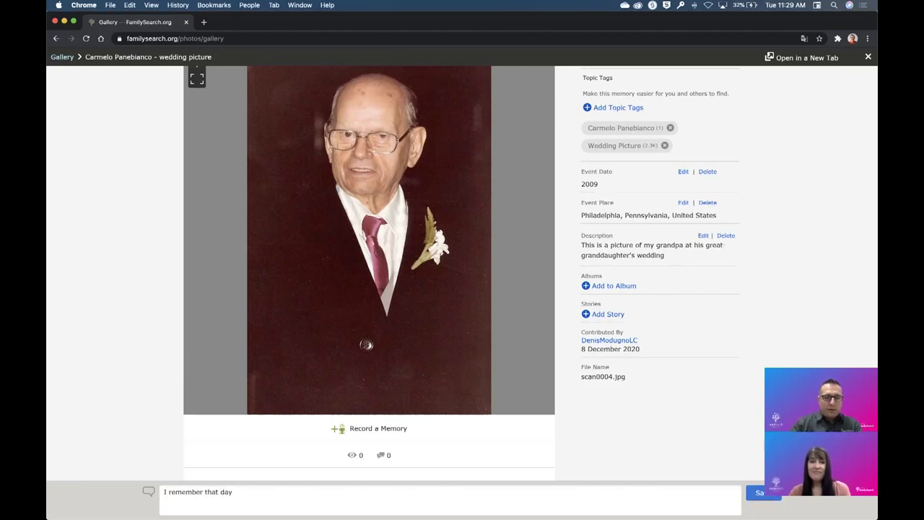
type("! Grand")
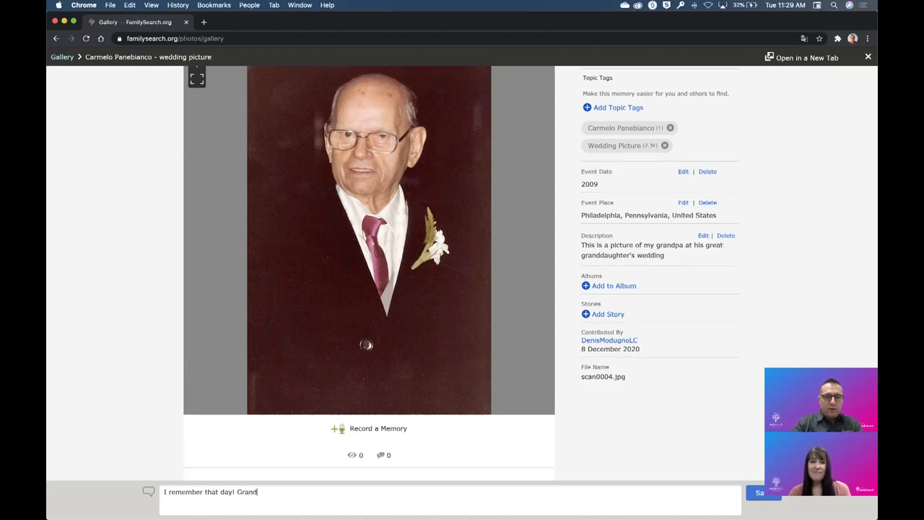
type("pa was so excite")
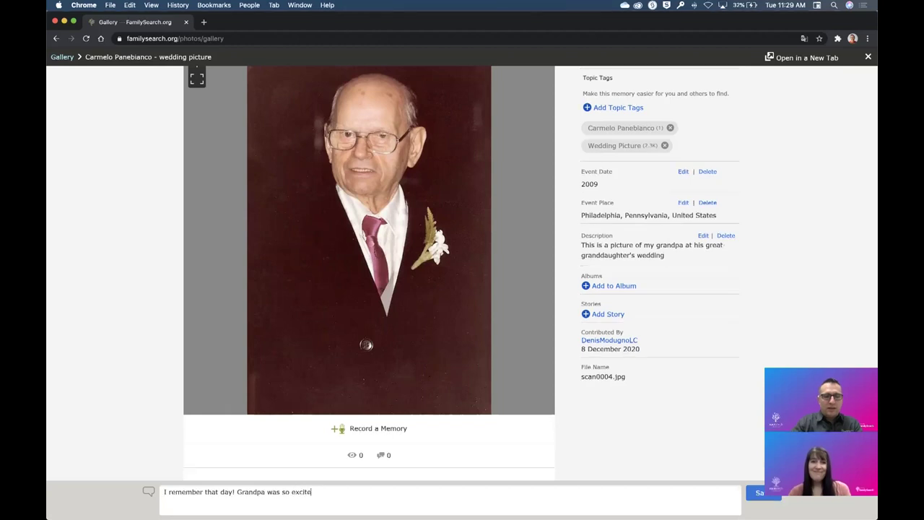
type("d...")
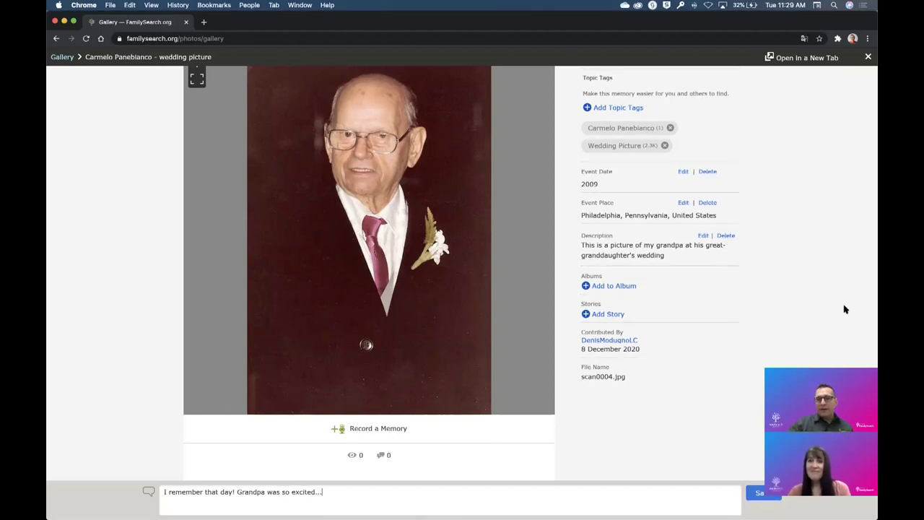
left_click(764, 493)
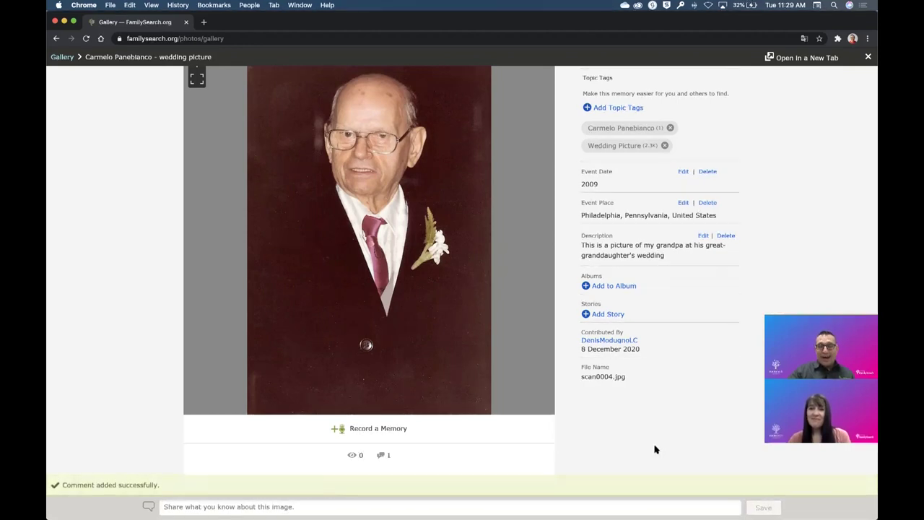
scroll(654, 447, "down", 1)
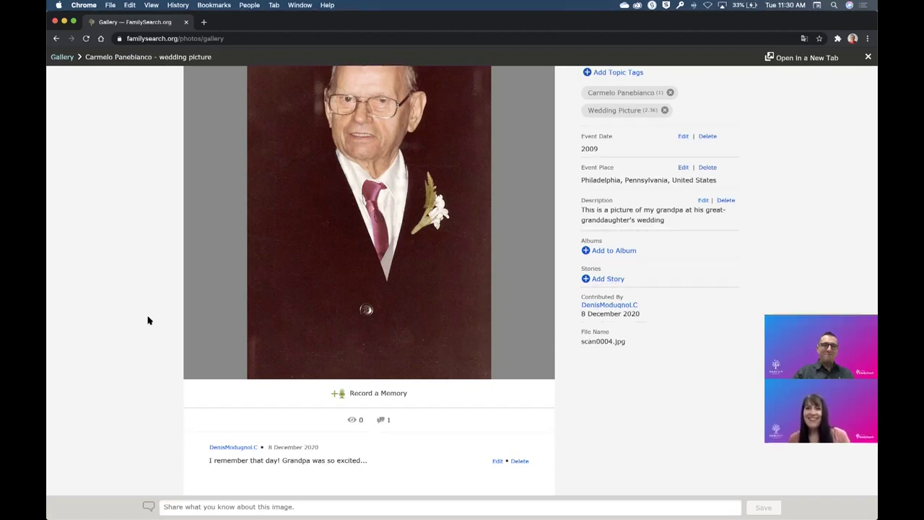
- Check the wedding picture's 2009 date, Philadelphia place and description, then close it to the gallery
scroll(148, 319, "up", 3)
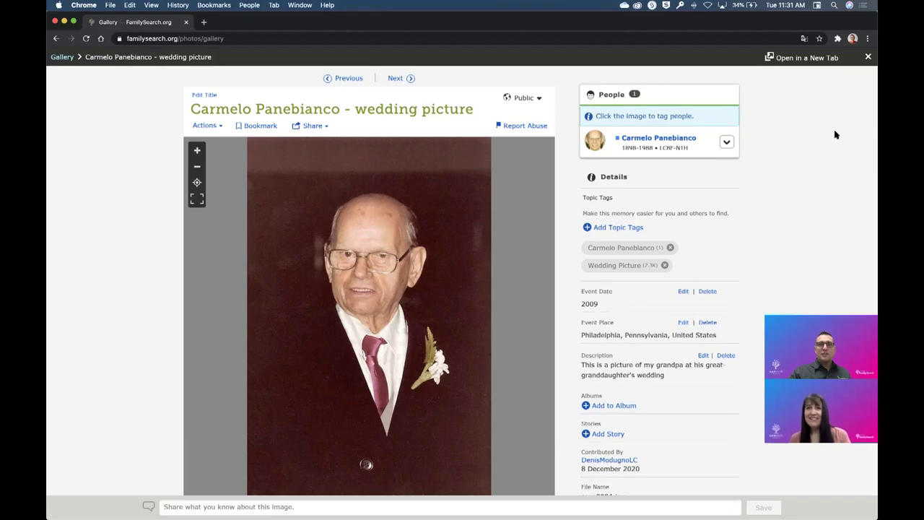
scroll(835, 135, "down", 5)
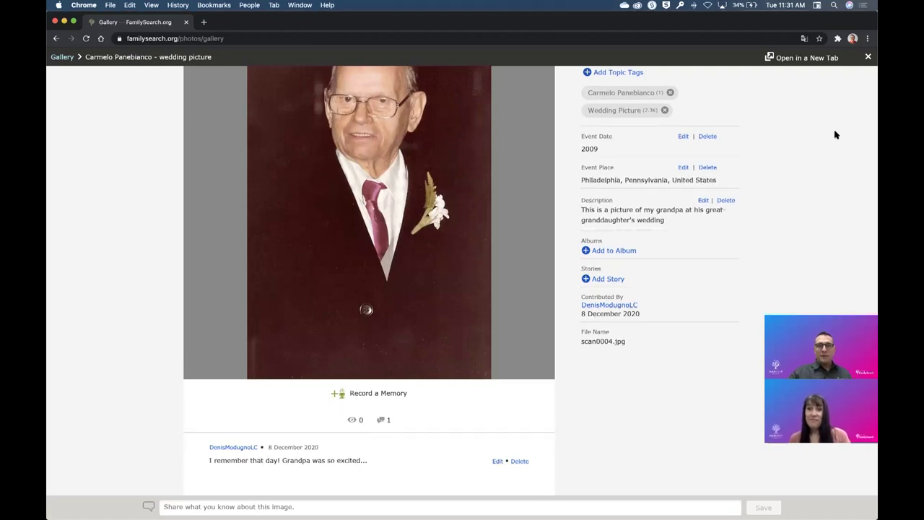
scroll(835, 135, "up", 4)
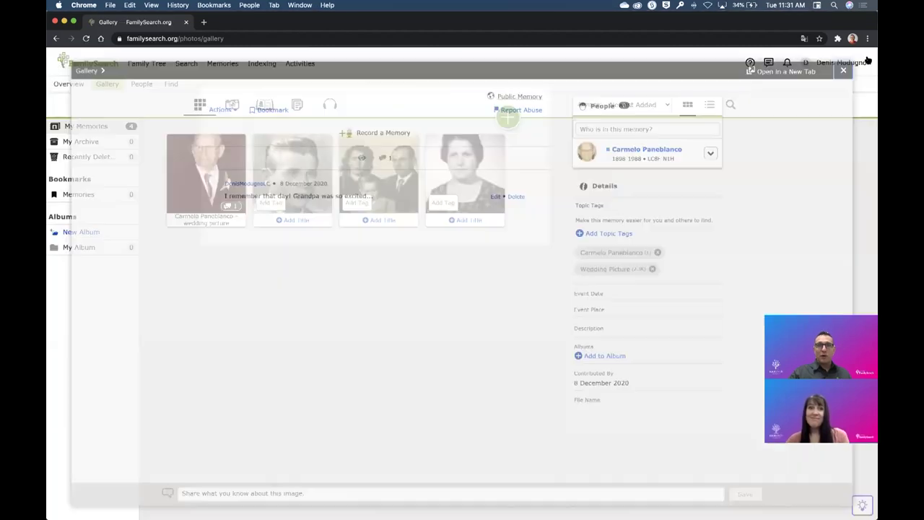
left_click(867, 57)
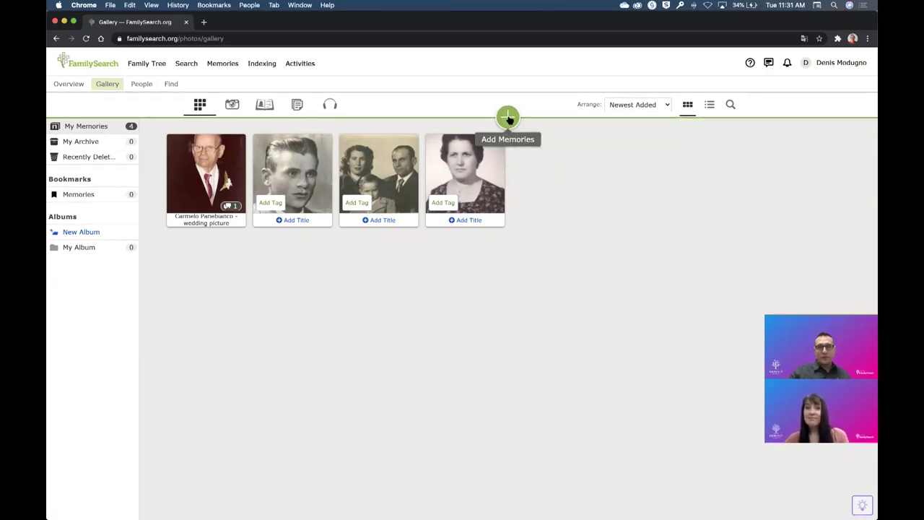
- Create a new story from the Add Memories menu and choose photos from the existing gallery
left_click(508, 117)
left_click(507, 118)
left_click(507, 118)
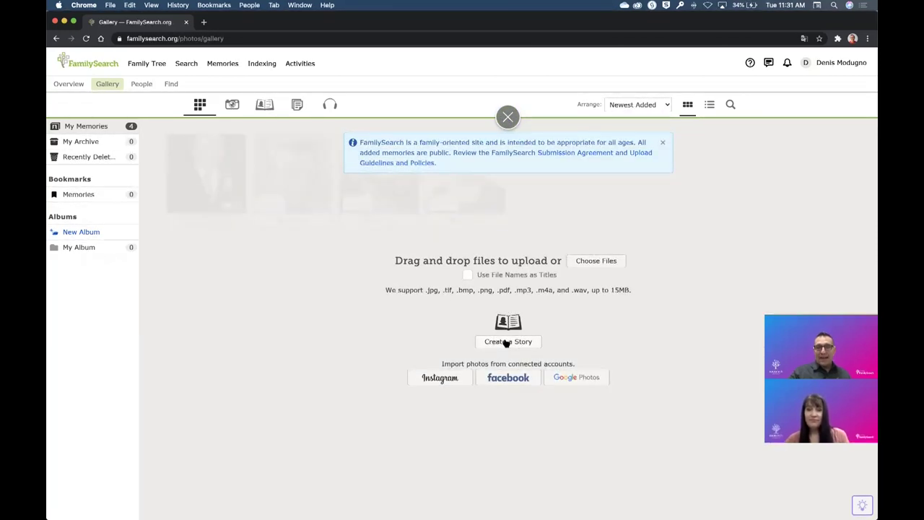
left_click(508, 342)
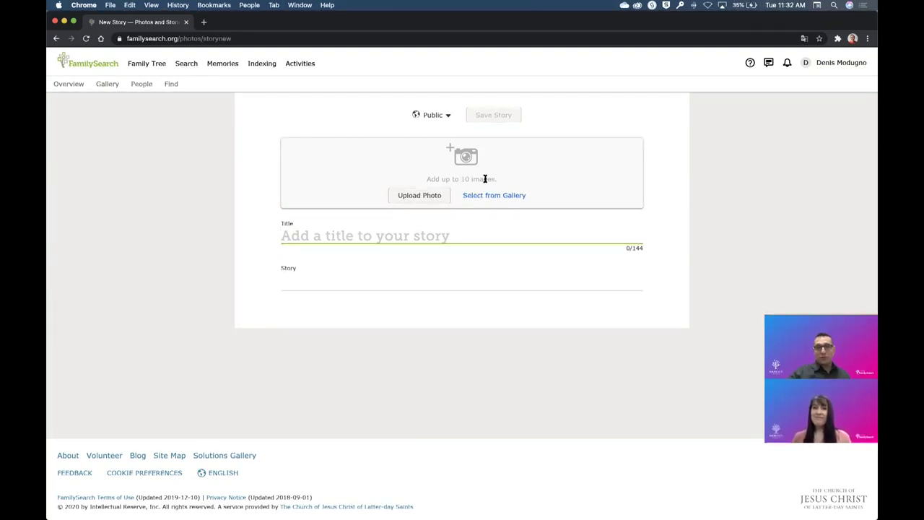
left_click(497, 197)
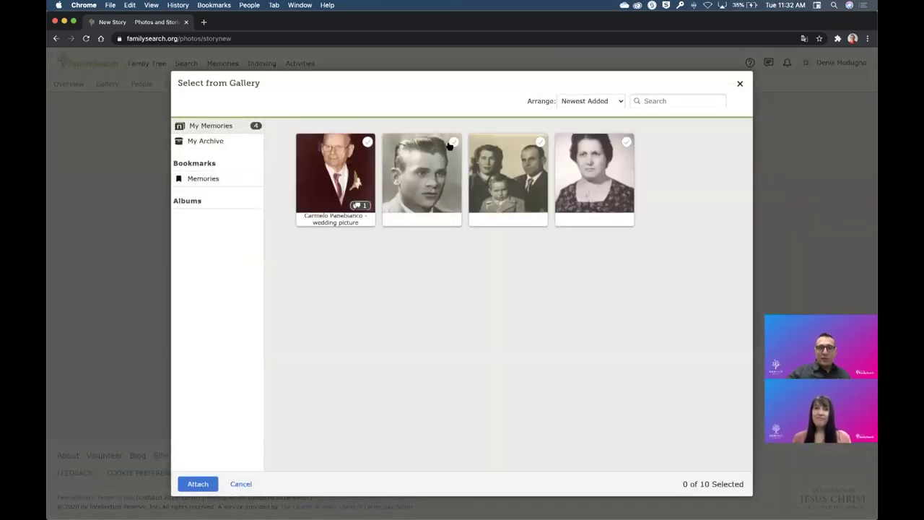
- Attach the second and third gallery photos, the young man's portrait and family photo, to the story
left_click(452, 143)
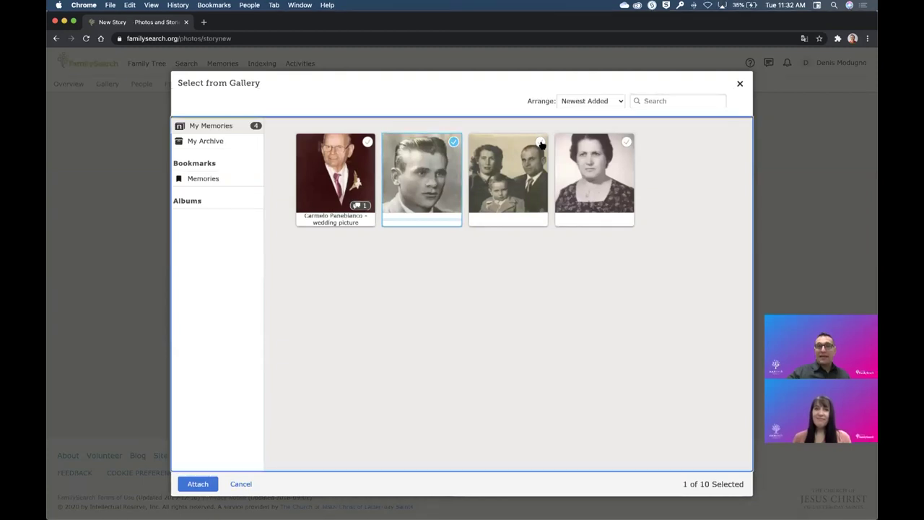
left_click(539, 143)
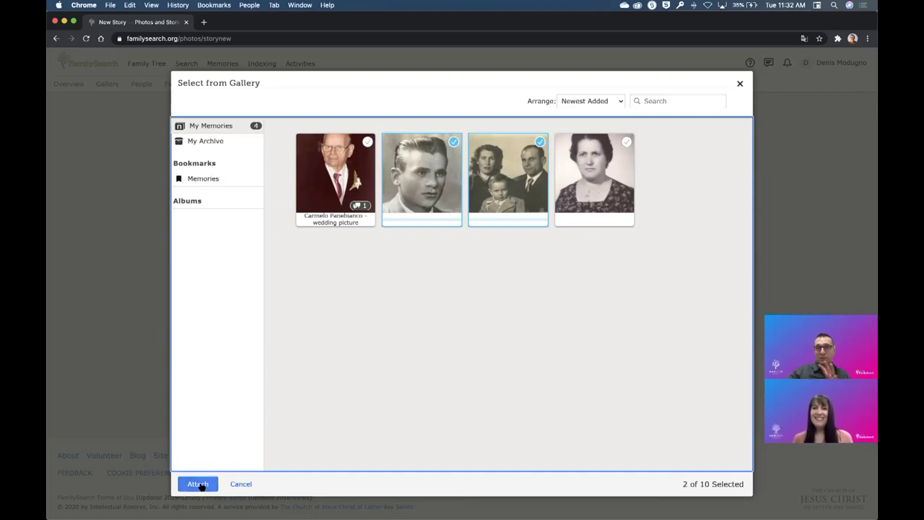
left_click(198, 483)
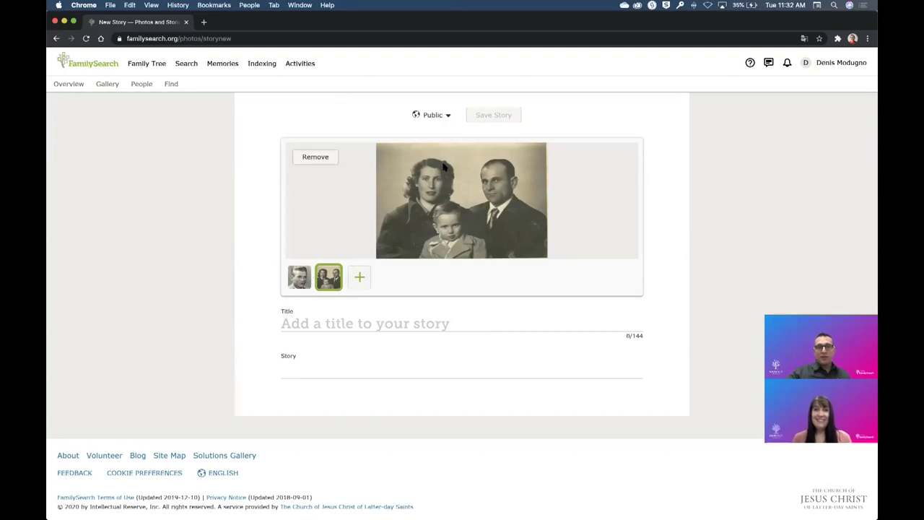
left_click(300, 278)
- Title the story 'The time when my dad made my grandma laugh'
left_click(326, 281)
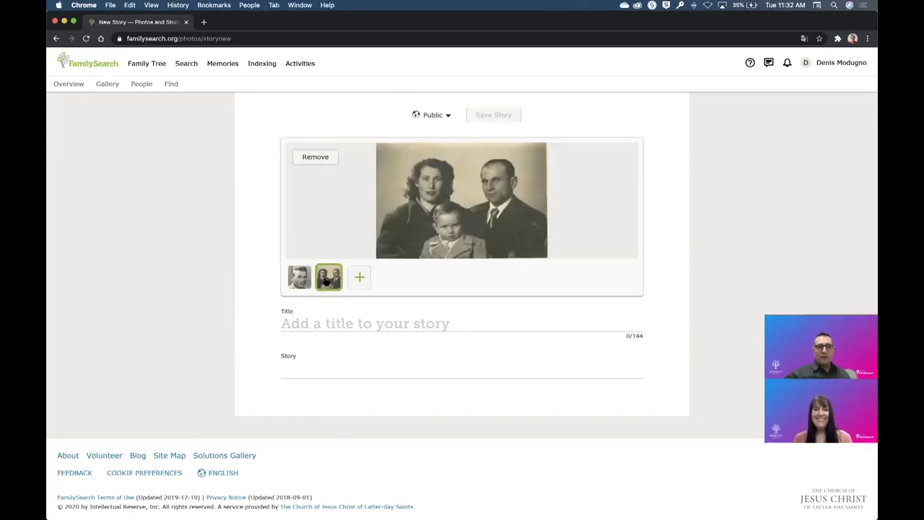
left_click(310, 324)
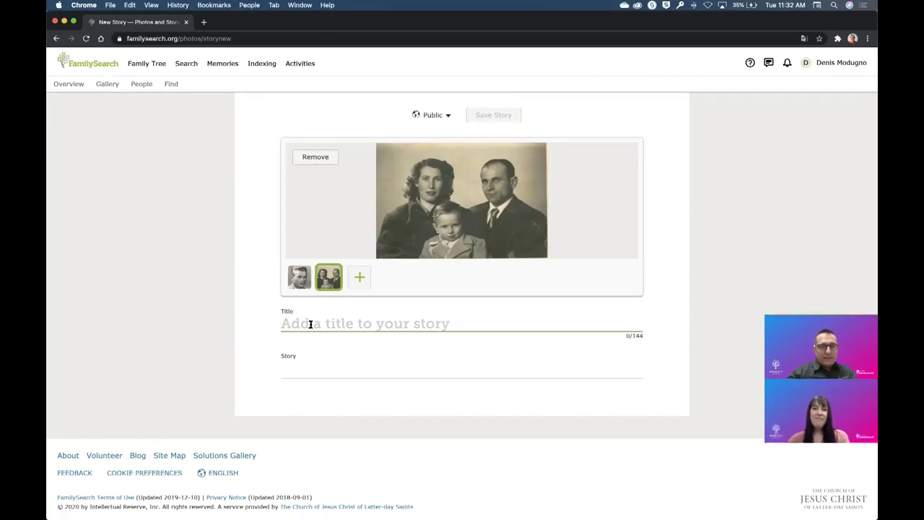
type("The ti")
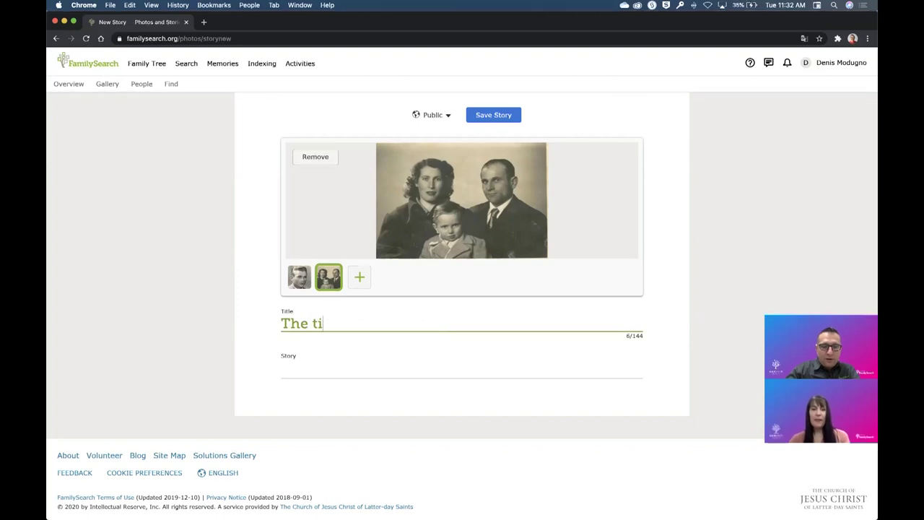
type("me when my ")
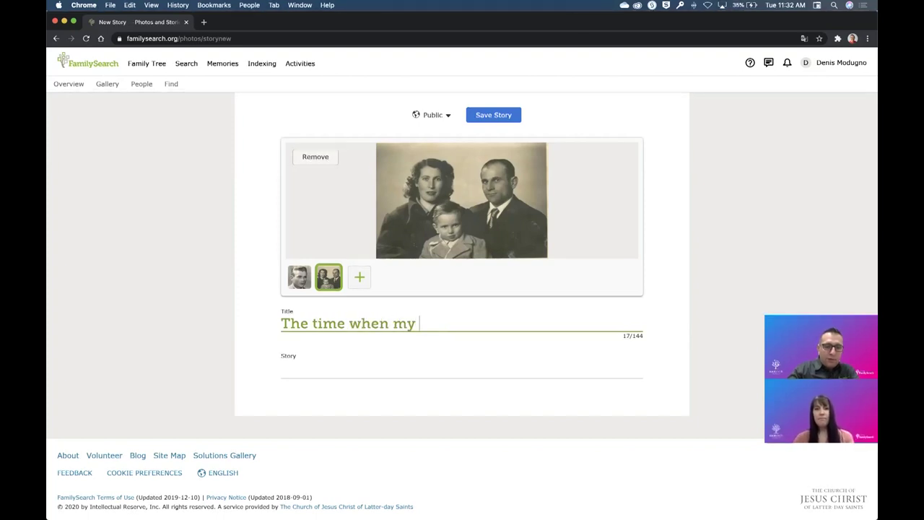
type("dad ma")
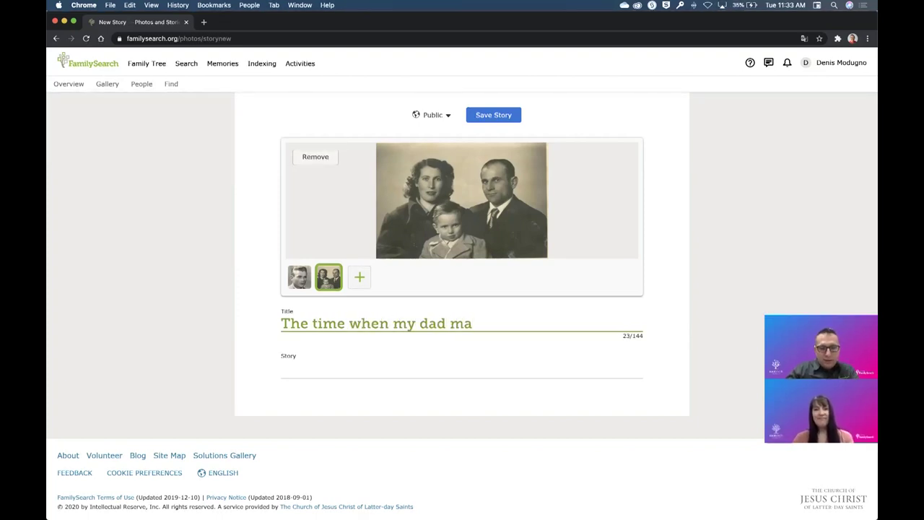
type("de ")
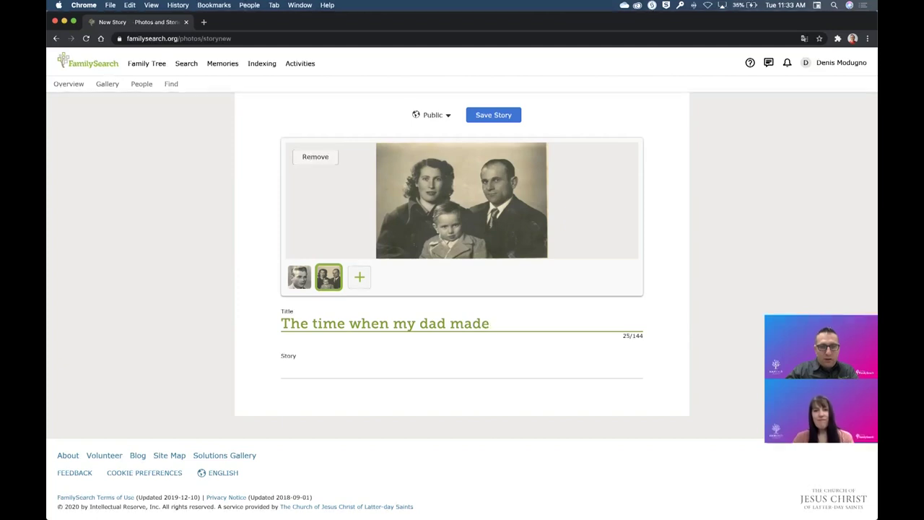
type("my ")
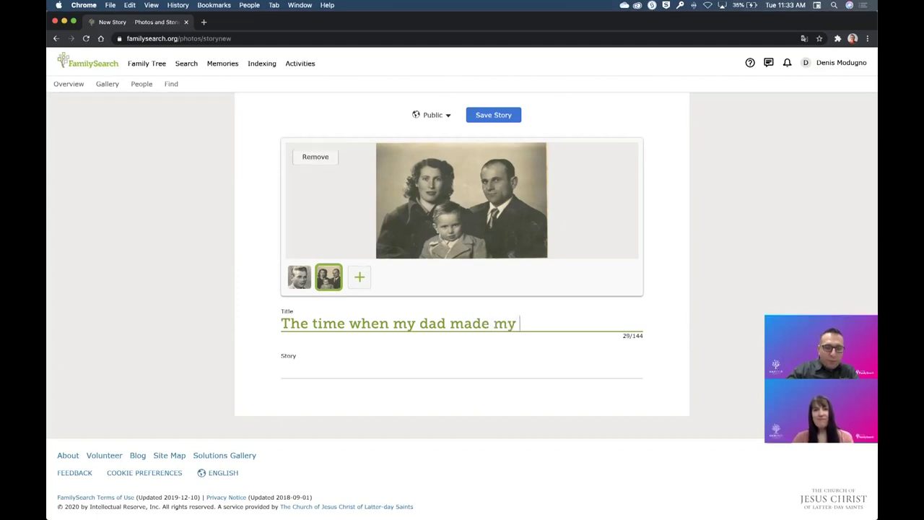
type("grandma laugh")
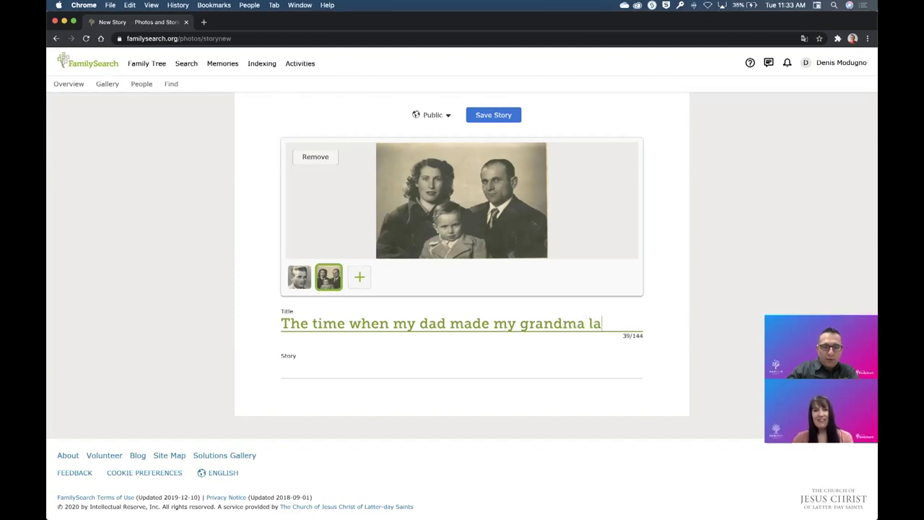
left_click(295, 371)
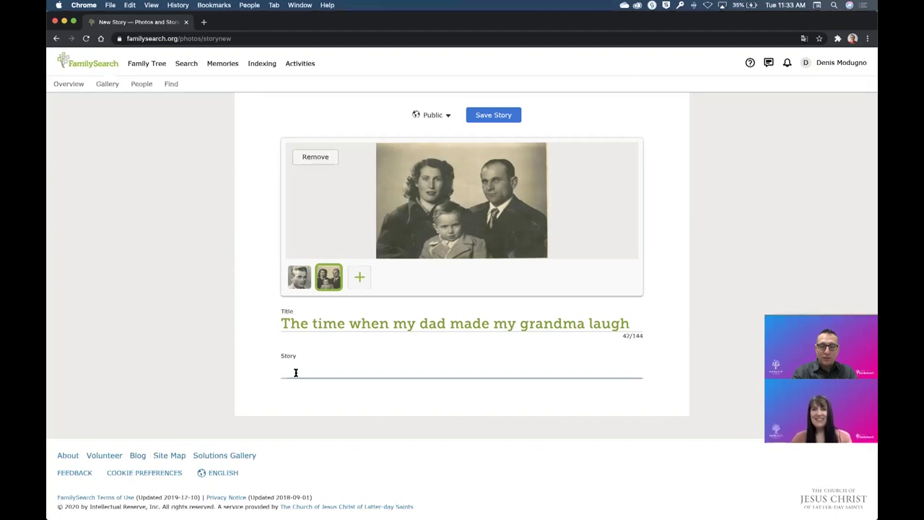
- Enter the story text 'When my dad was 10...' and save the story
type("When my dad was 10...")
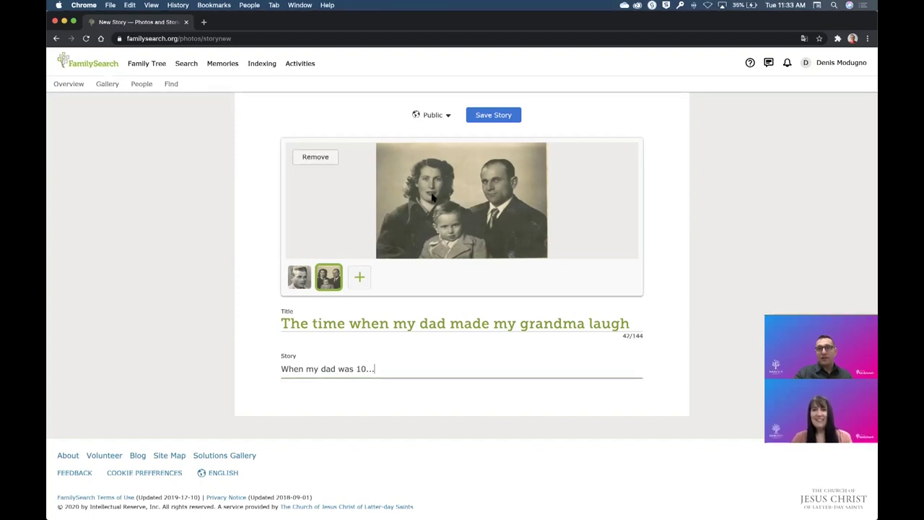
left_click(494, 116)
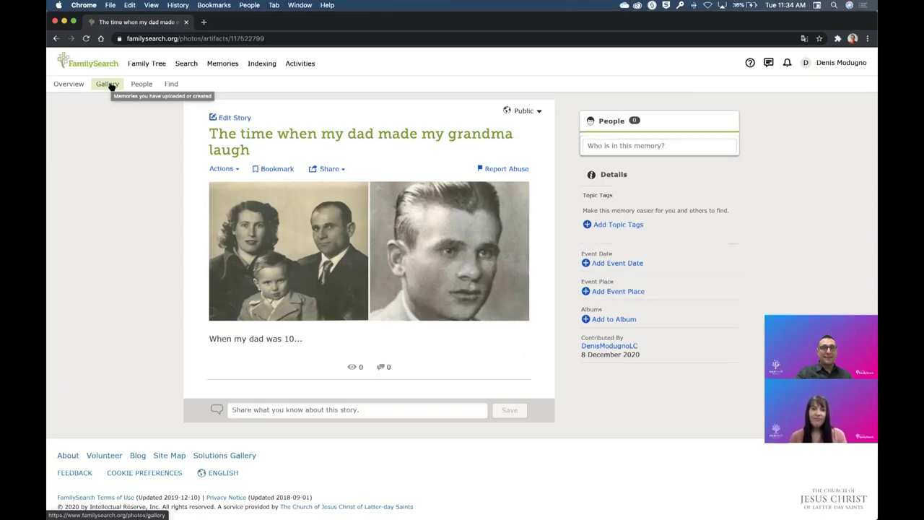
- Return to the memories gallery from the saved story
left_click(109, 84)
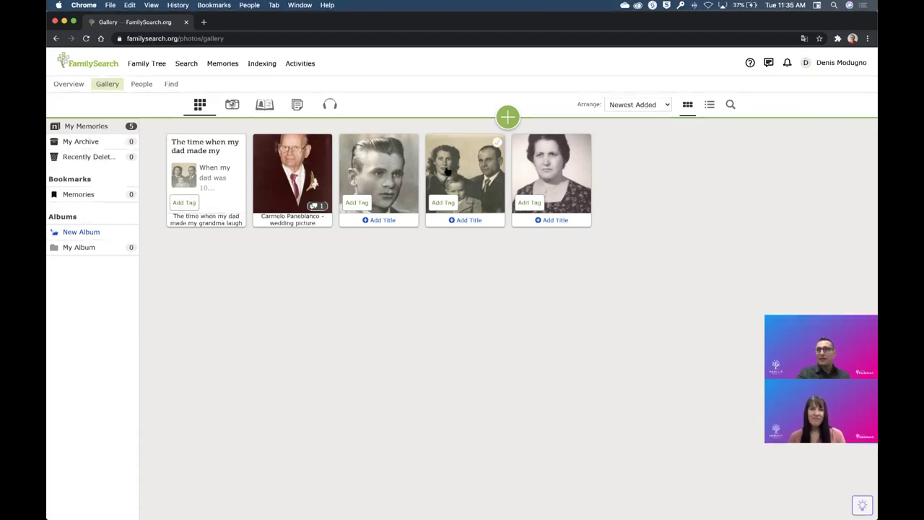
left_click(211, 177)
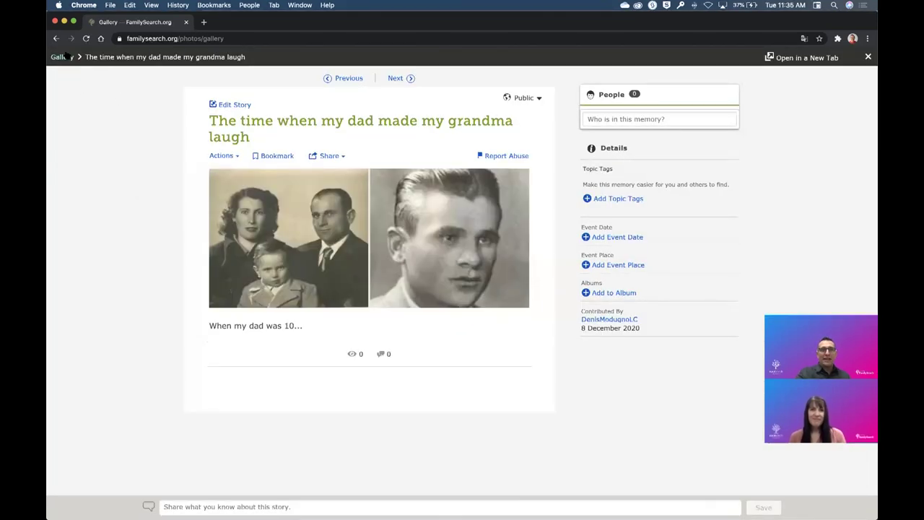
left_click(614, 120)
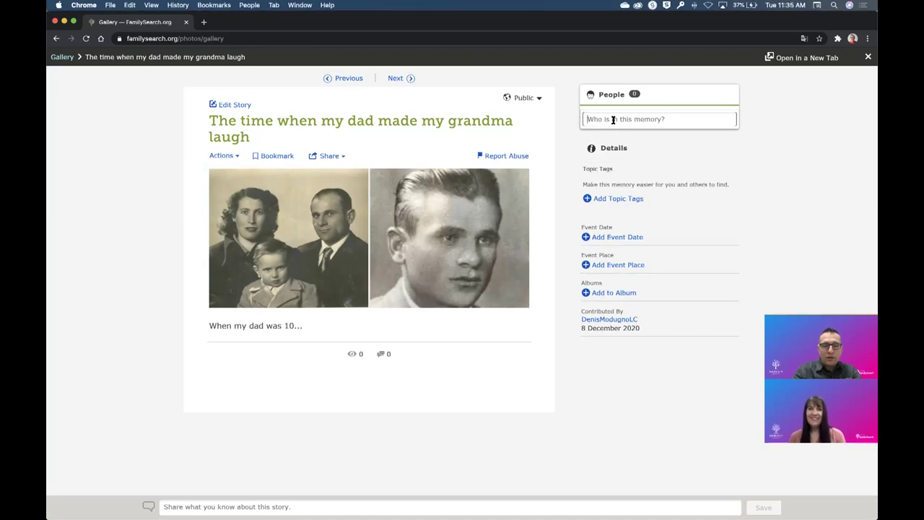
type("francesco")
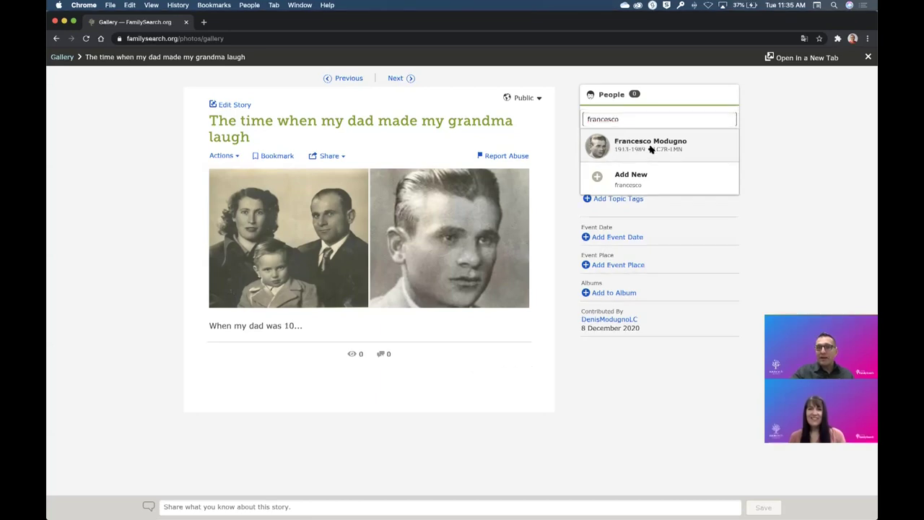
left_click(650, 145)
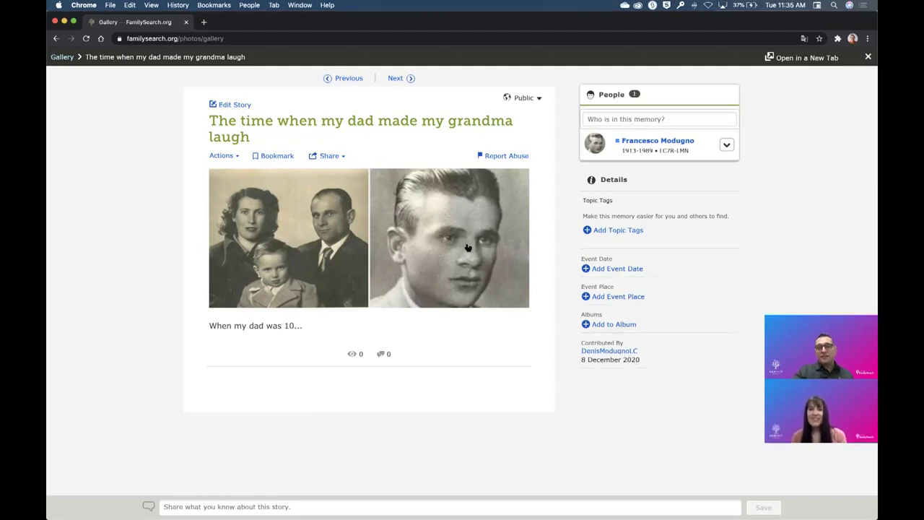
left_click(868, 57)
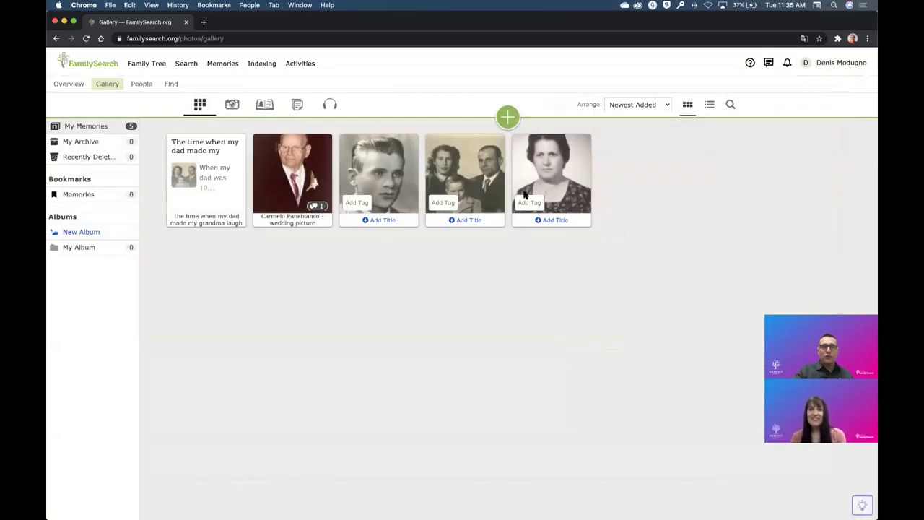